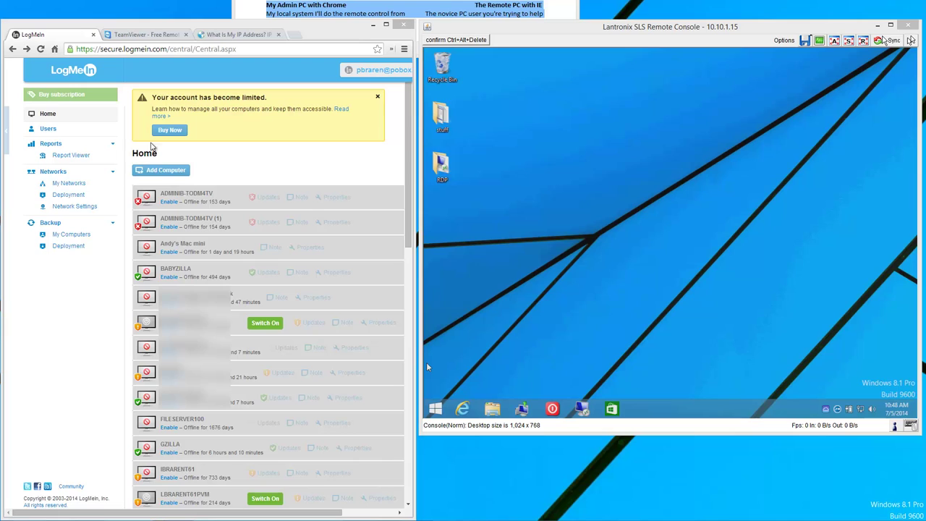
Try to enable ADMINIB-TODM4TV in the LogMeIn Central computer list.
click(719, 272)
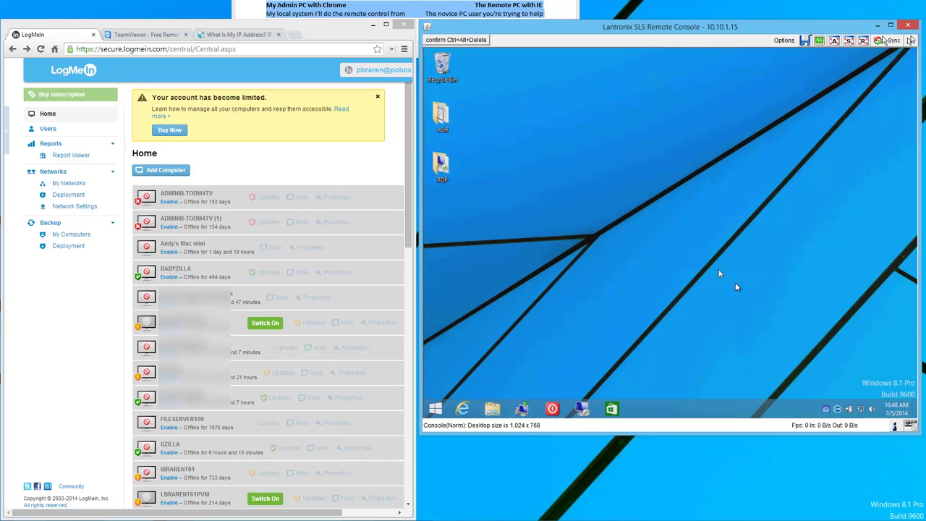
mouse_move(840, 414)
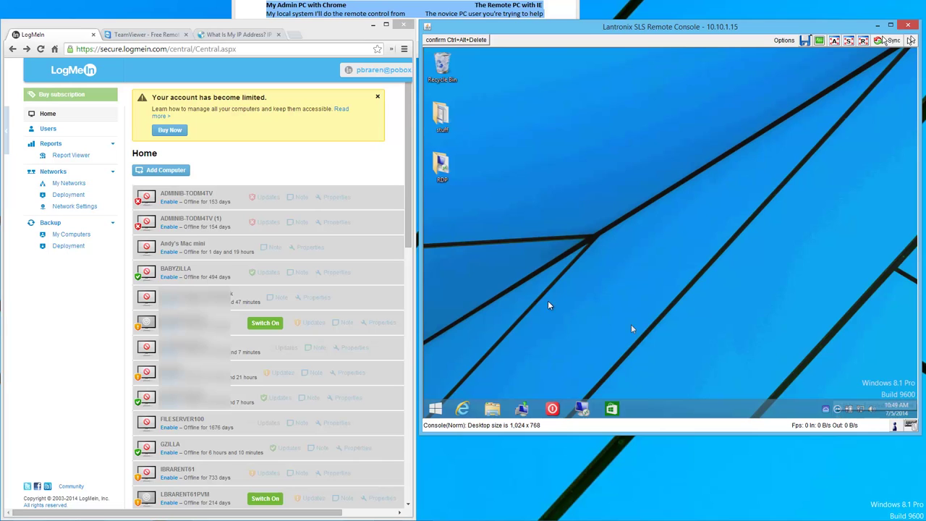
click(302, 173)
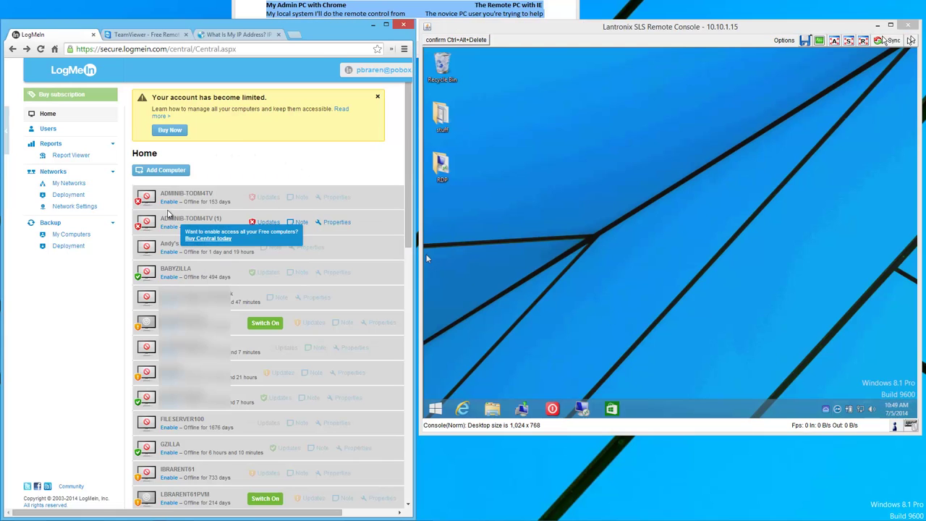
click(174, 205)
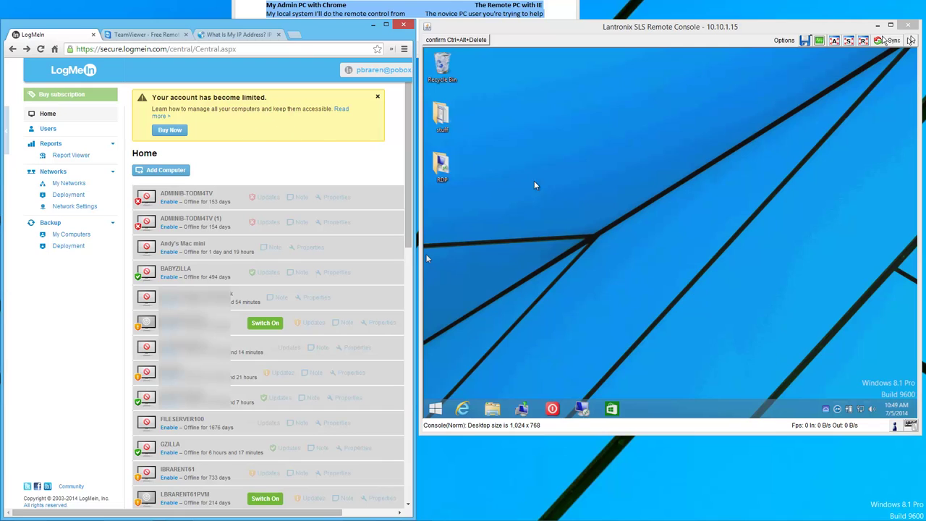
Bring the remote console forward, then switch Chrome to the What Is My IP Address page.
click(593, 195)
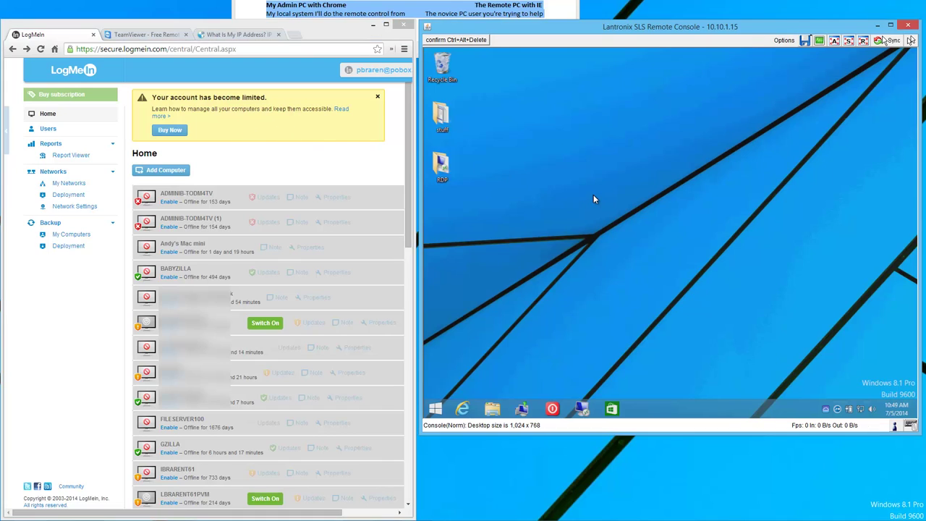
click(492, 15)
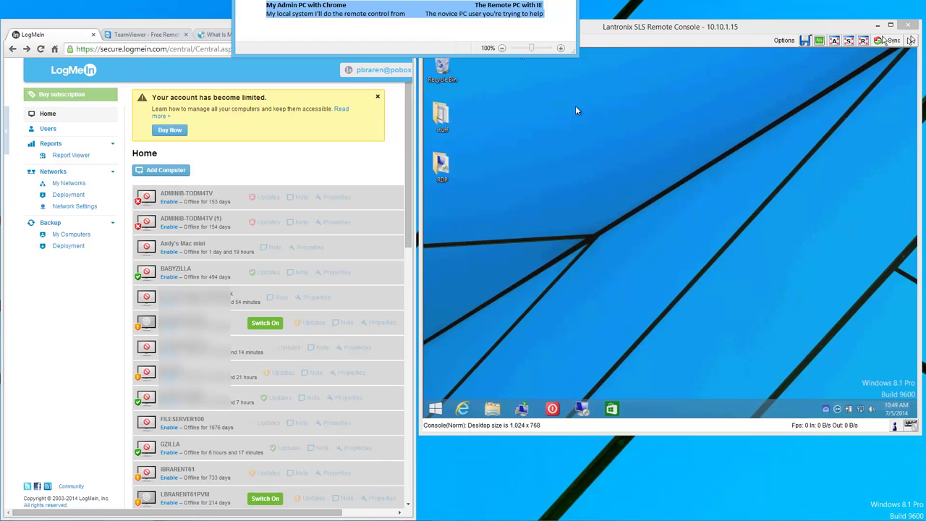
click(654, 47)
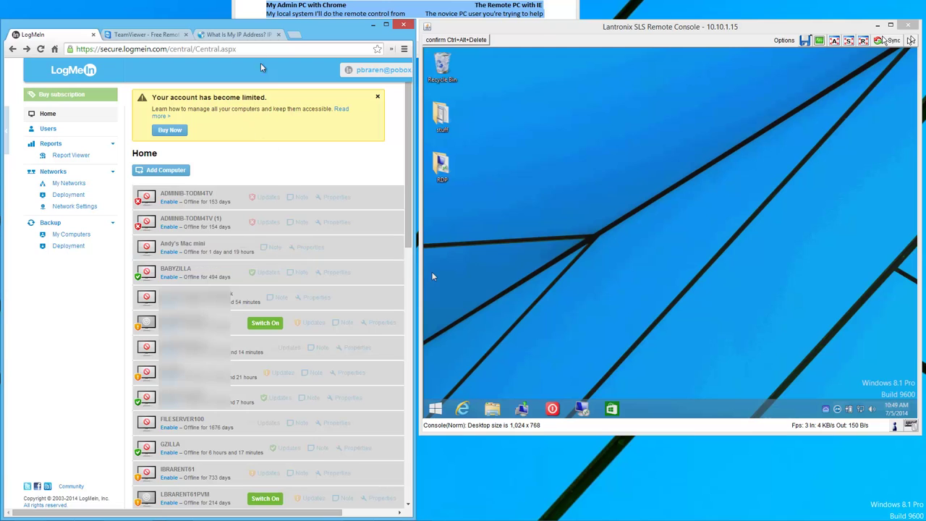
click(246, 35)
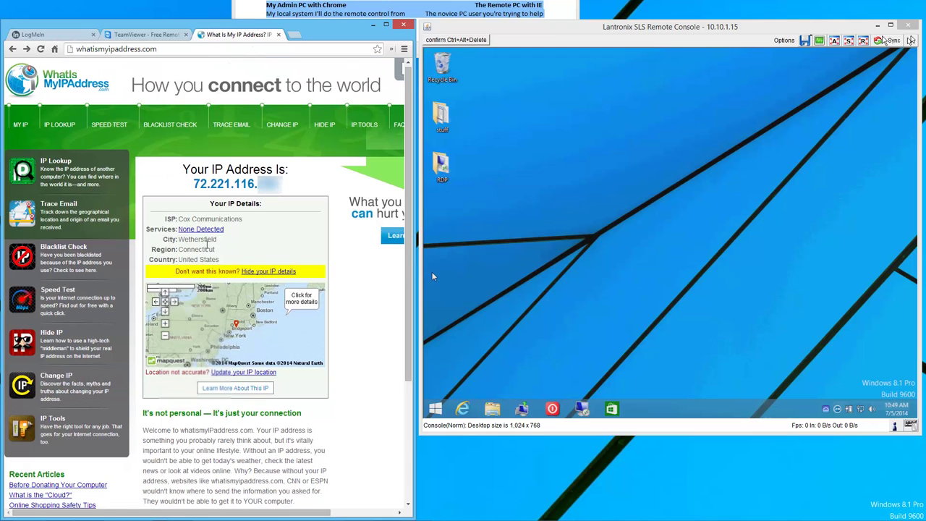
Launch Internet Explorer on the remote PC to show its own public IP on whatismyipaddress.com.
click(461, 409)
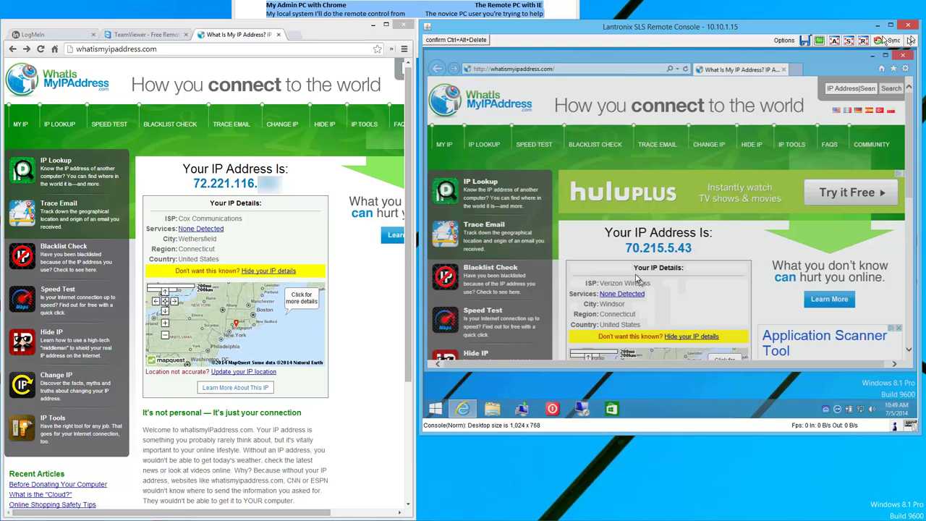
Go to join.me in the remote PC's Internet Explorer and start a new meeting.
click(554, 65)
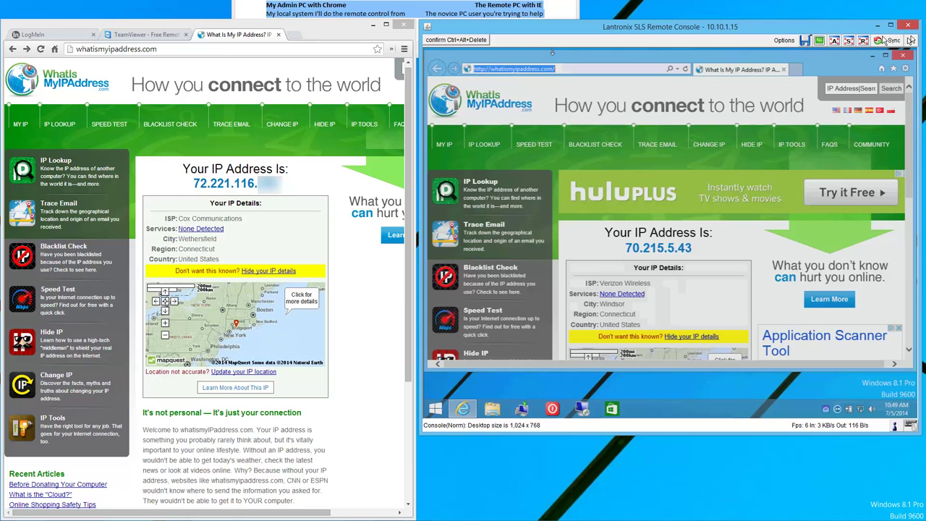
text(jo)
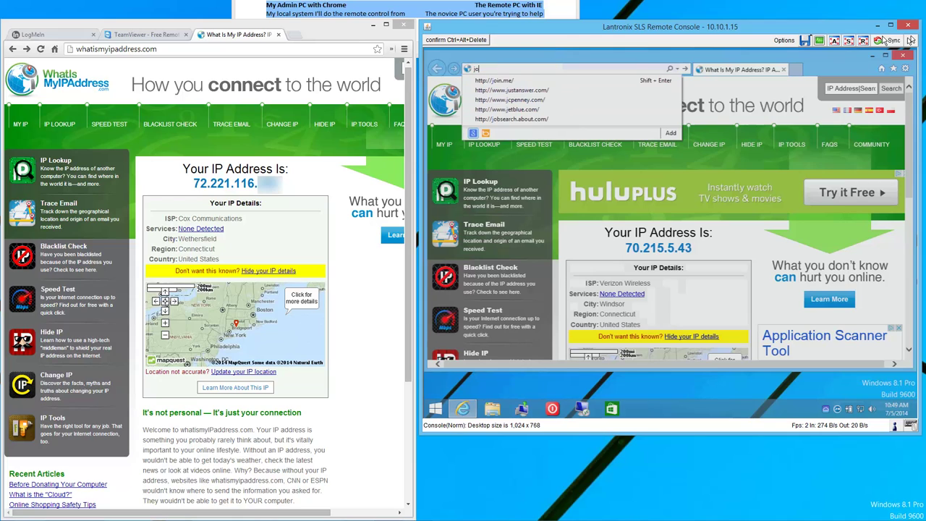
text(in.me)
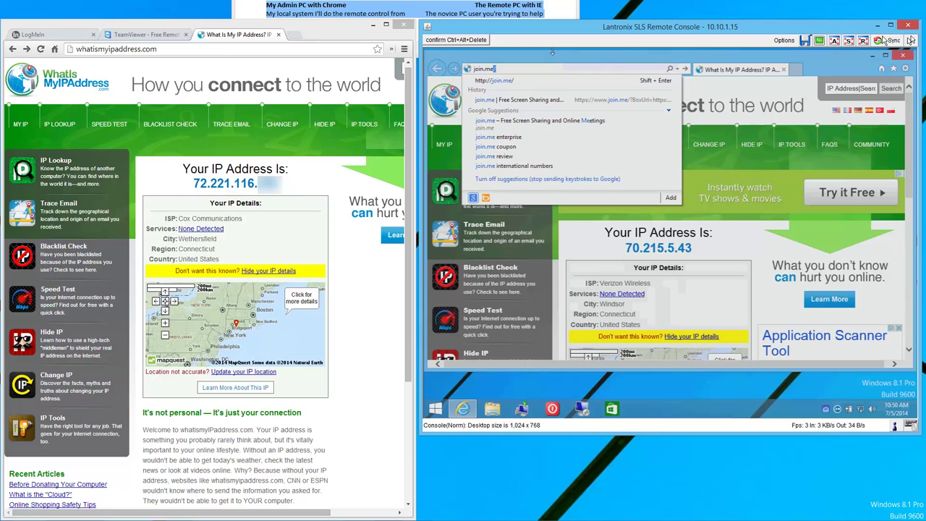
key(Return)
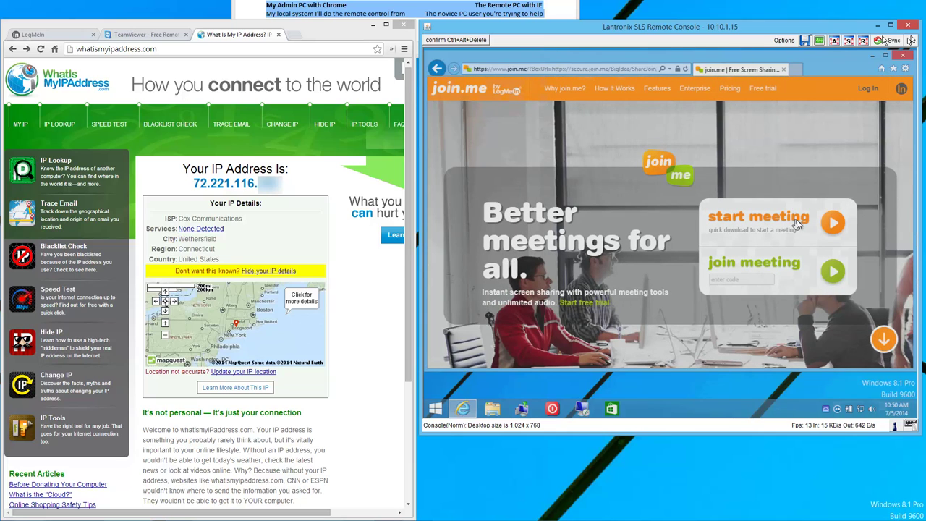
click(798, 224)
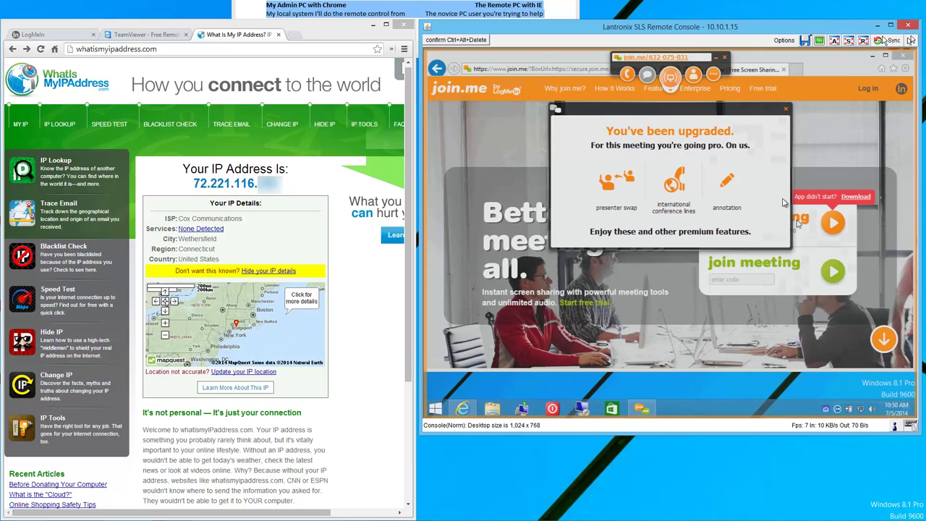
In a new Chrome tab, load join.me and join the remote PC's meeting by entering its meeting code.
click(291, 35)
text(jo)
key(Return)
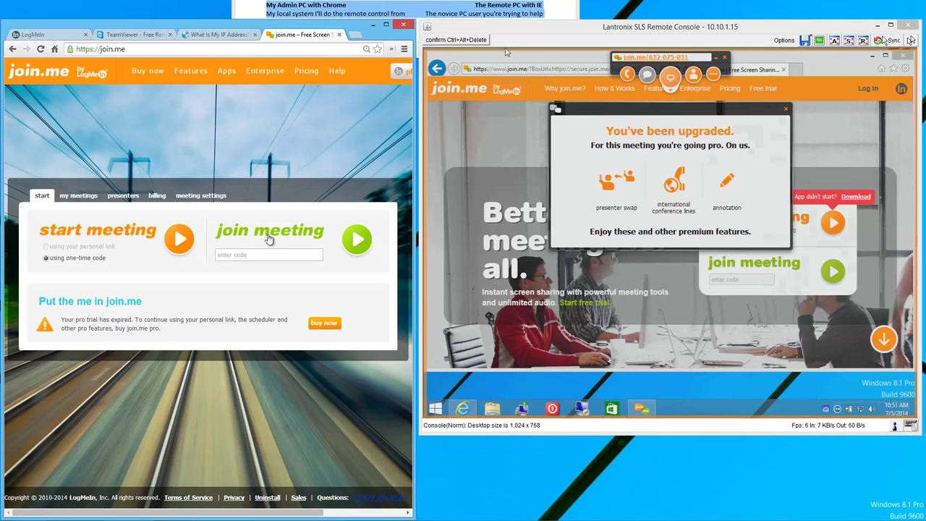
click(260, 254)
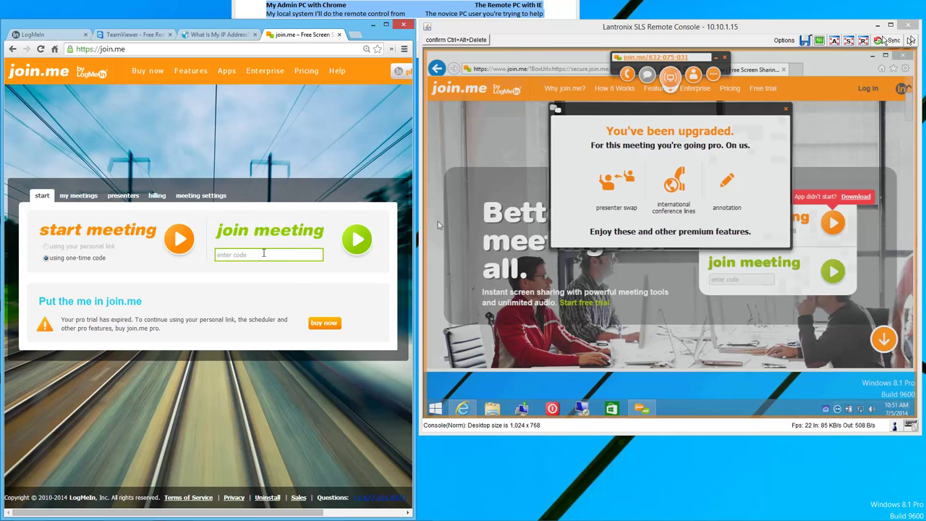
text(632-075-031)
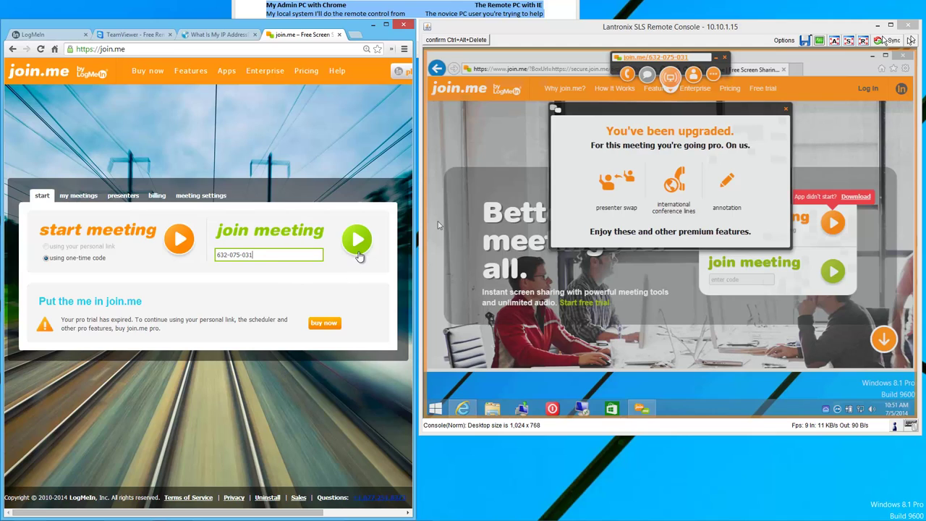
click(358, 239)
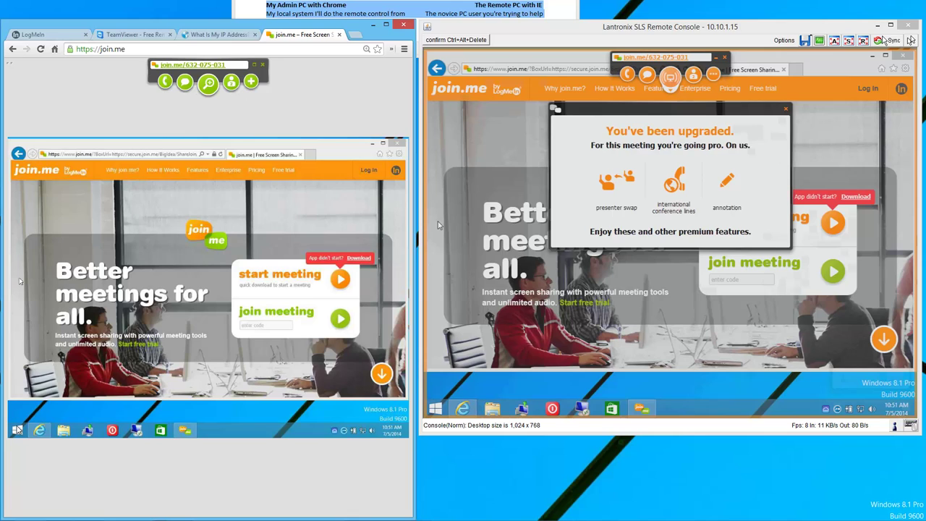
Give Viewer 1 control of the remote mouse from the join.me participants list.
click(670, 76)
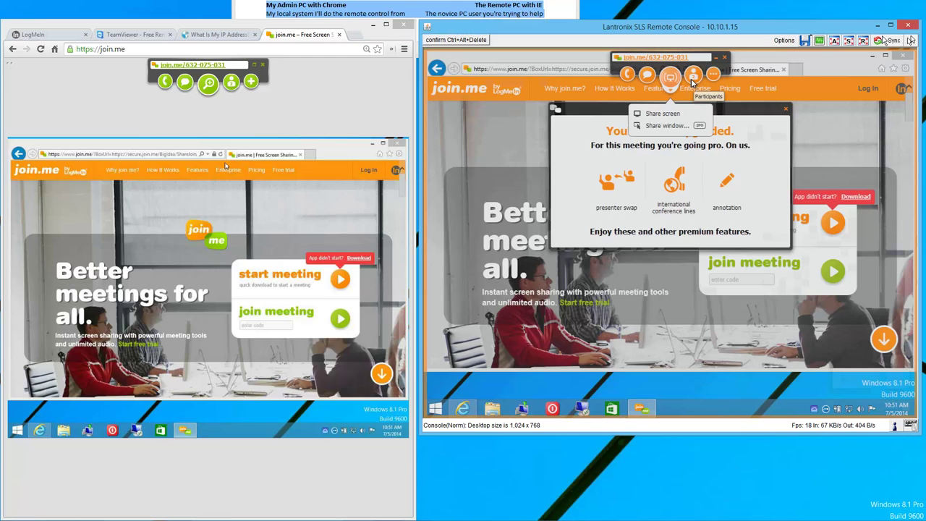
click(691, 81)
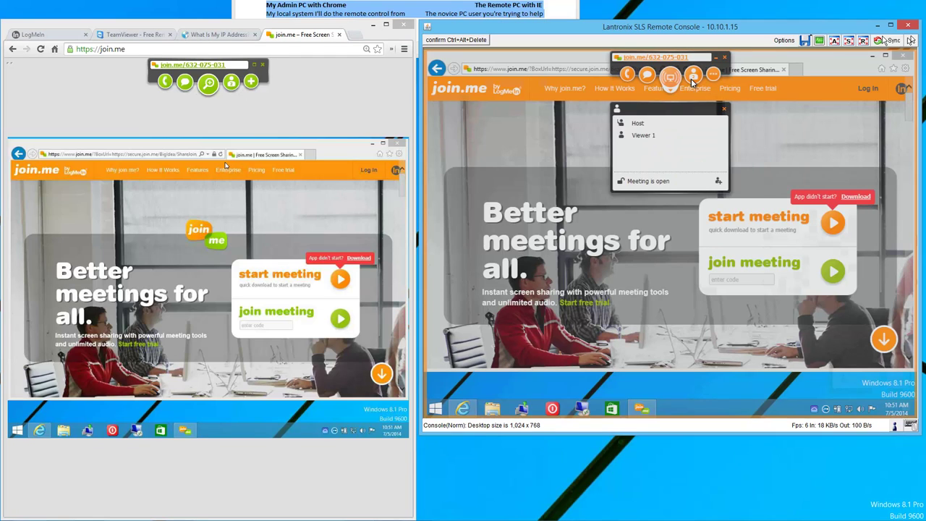
click(660, 135)
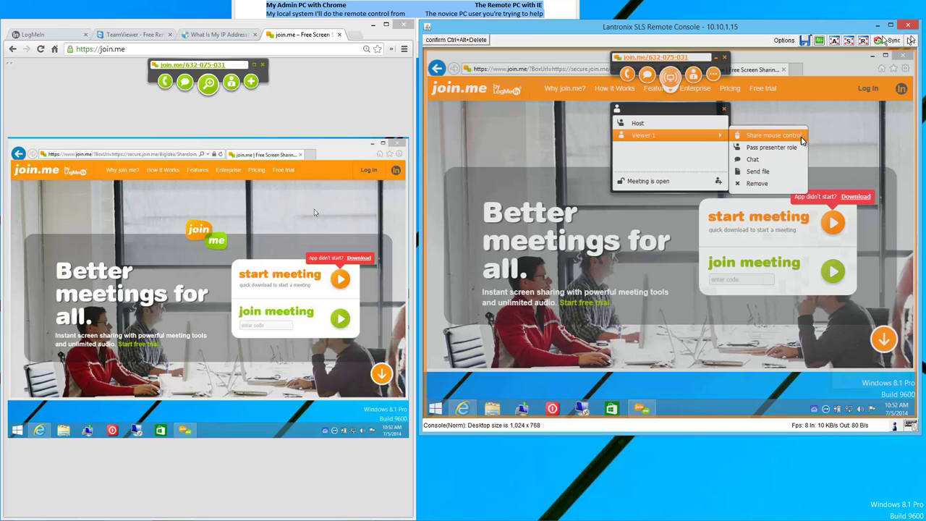
click(801, 141)
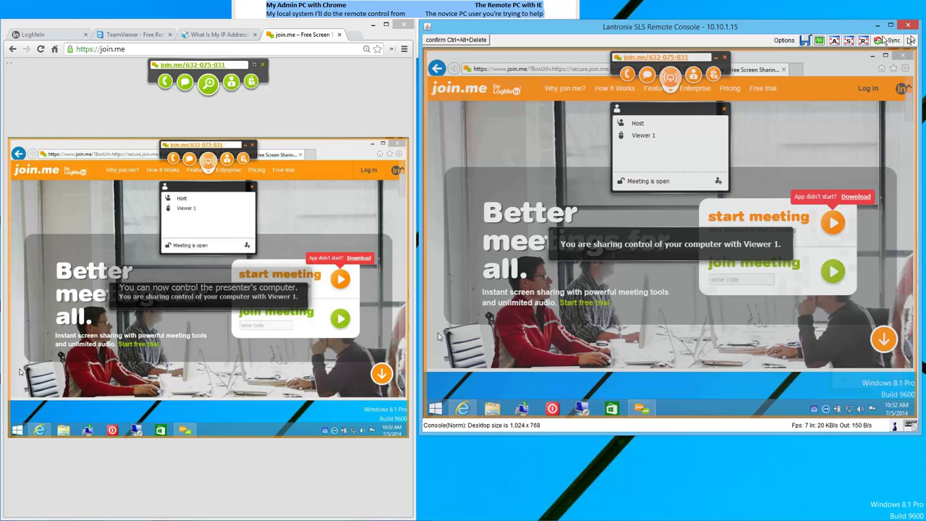
Test remote control by opening and closing the remote Start screen from the admin's browser.
click(181, 377)
click(24, 434)
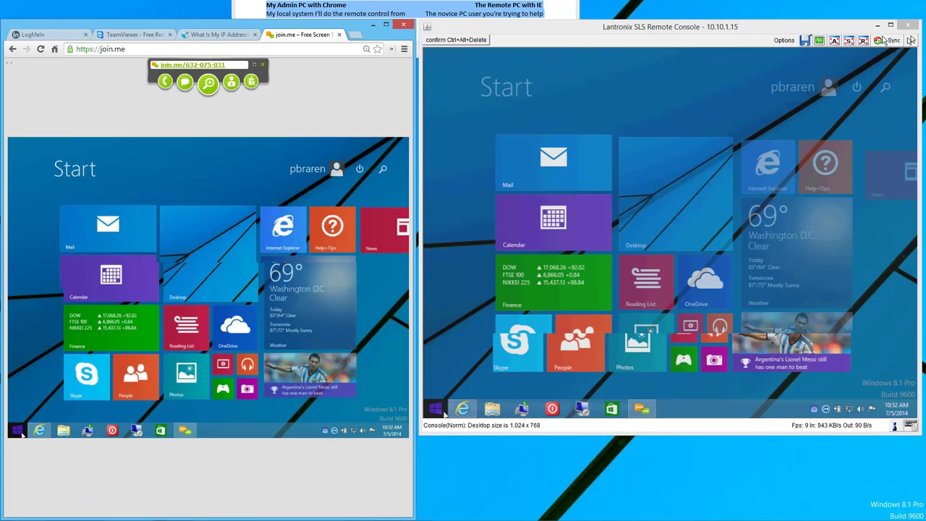
click(22, 434)
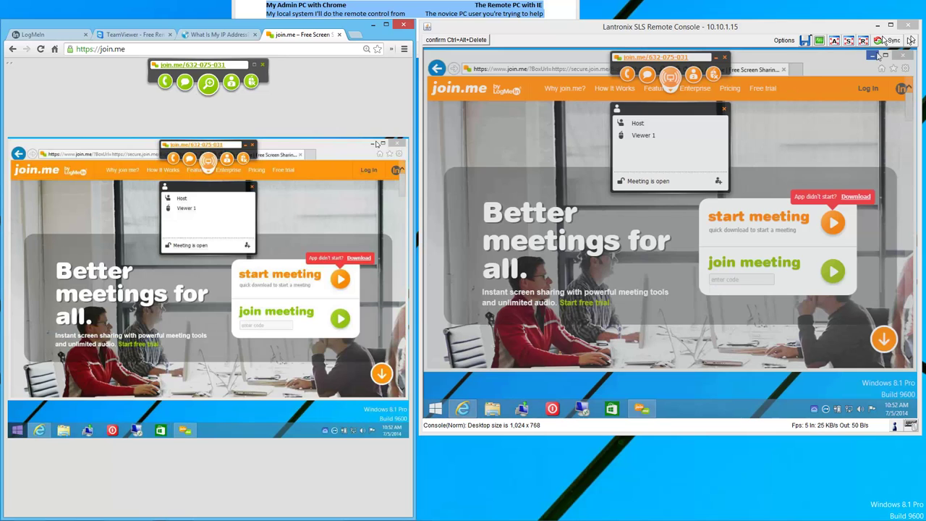
Minimize the remote join.me window, close the participants list, and minimize the meeting toolbar.
click(872, 58)
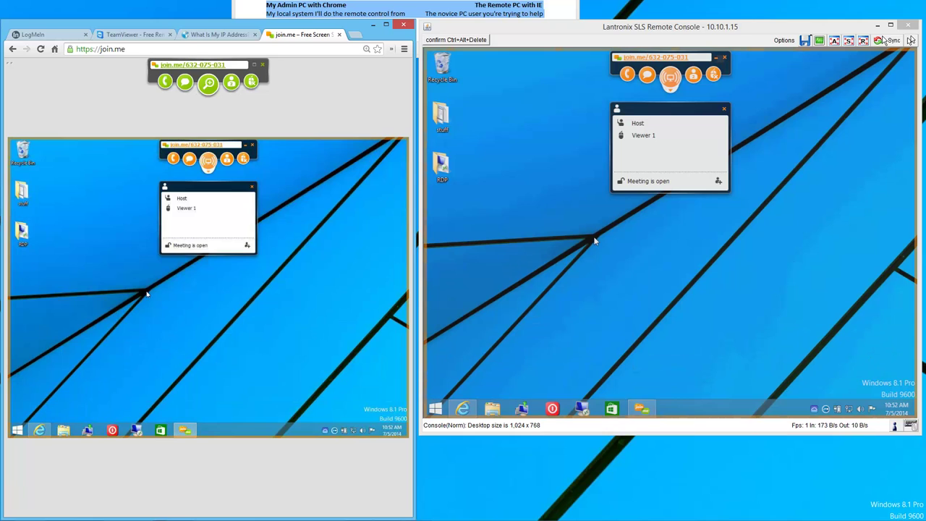
click(724, 110)
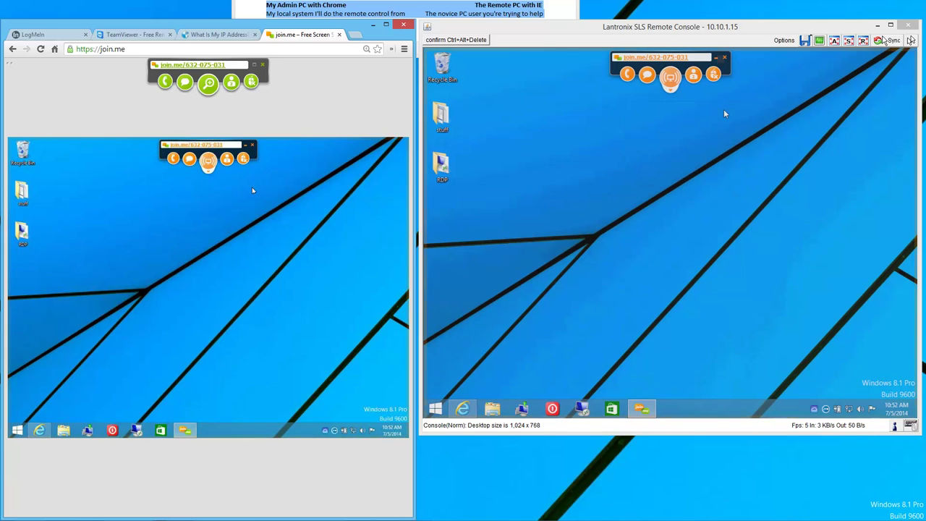
click(716, 60)
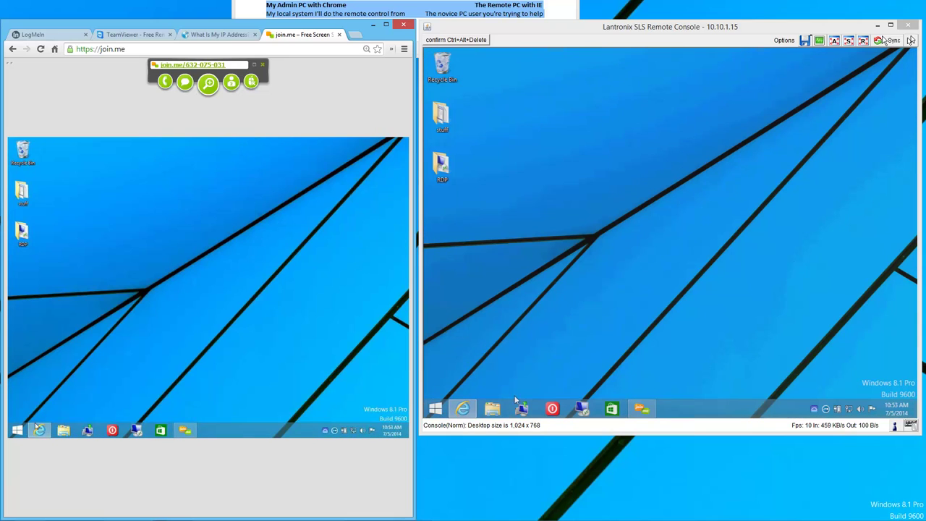
Uninstall LogMeIn through Programs and Features, approving the UAC prompt, then close the programs list.
right_click(436, 410)
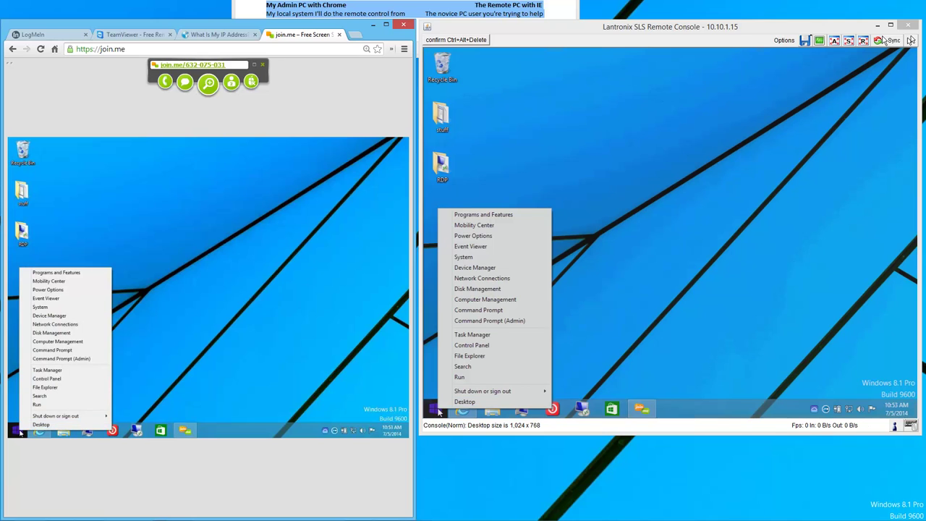
click(529, 216)
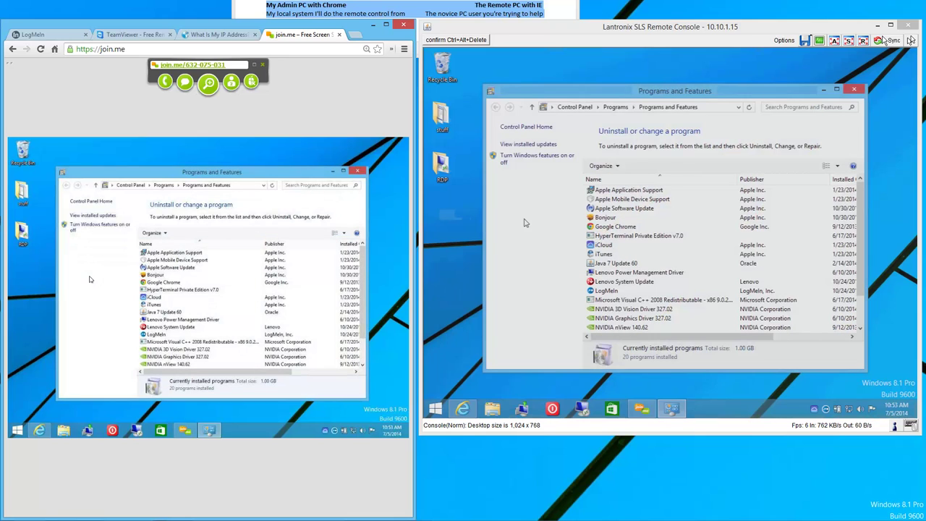
click(612, 290)
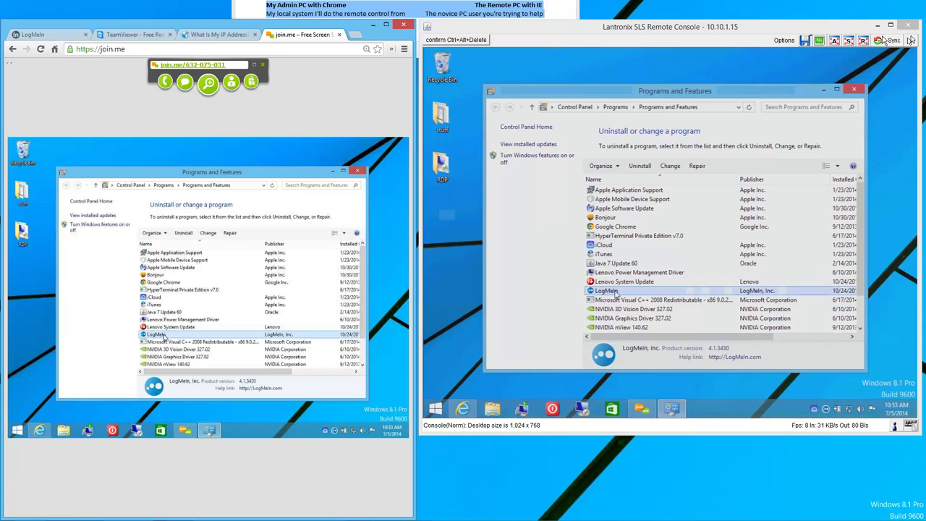
click(649, 170)
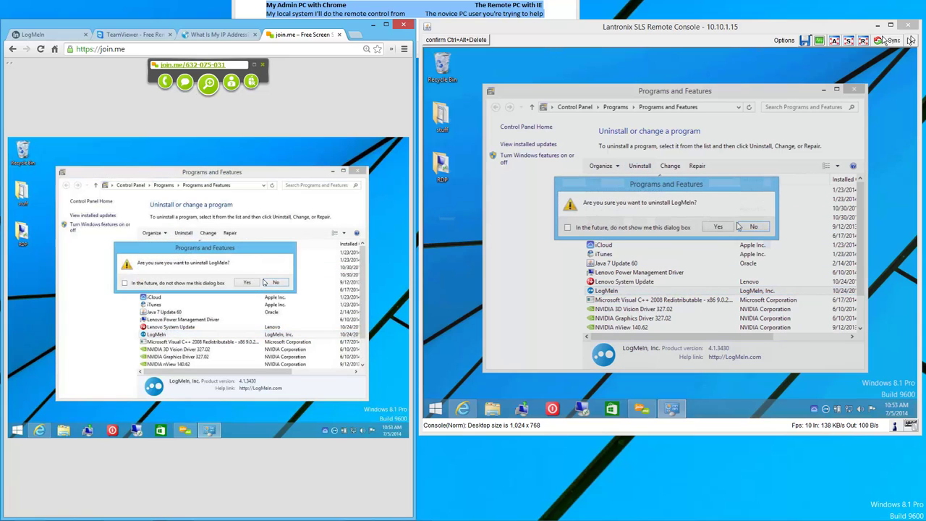
click(717, 226)
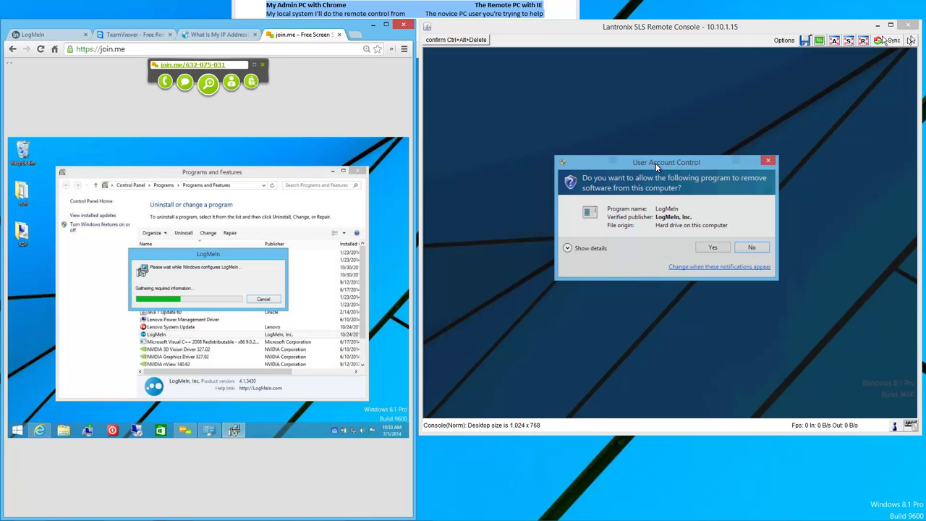
click(720, 248)
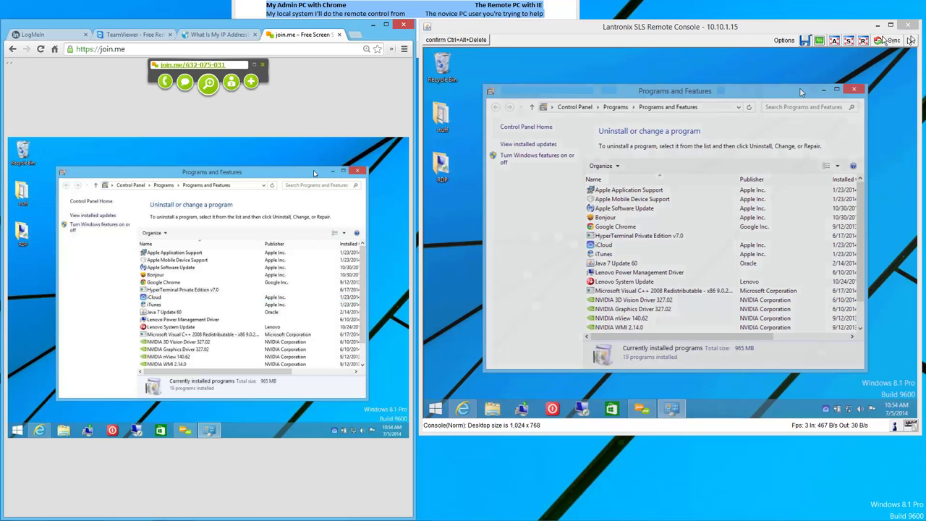
click(854, 89)
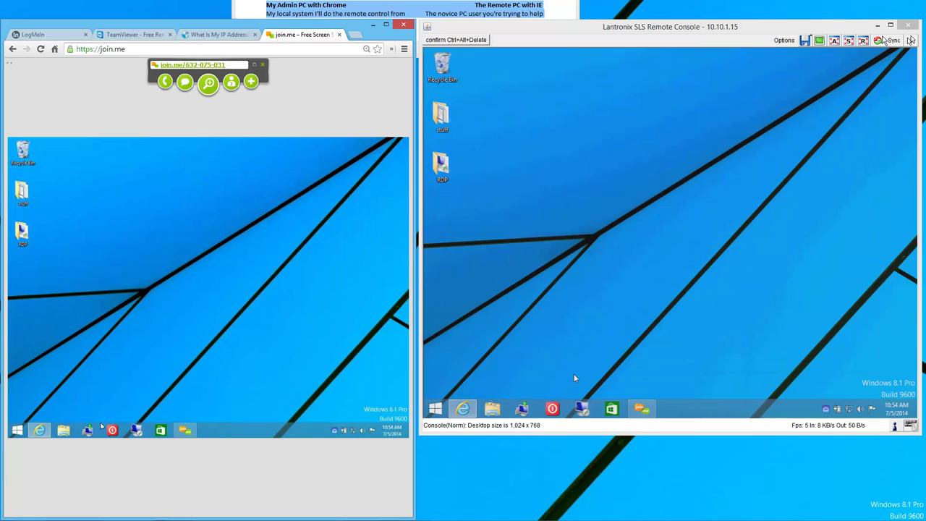
Load teamviewer.com in the remote Internet Explorer and download TeamViewer_Setup_en.exe.
click(463, 407)
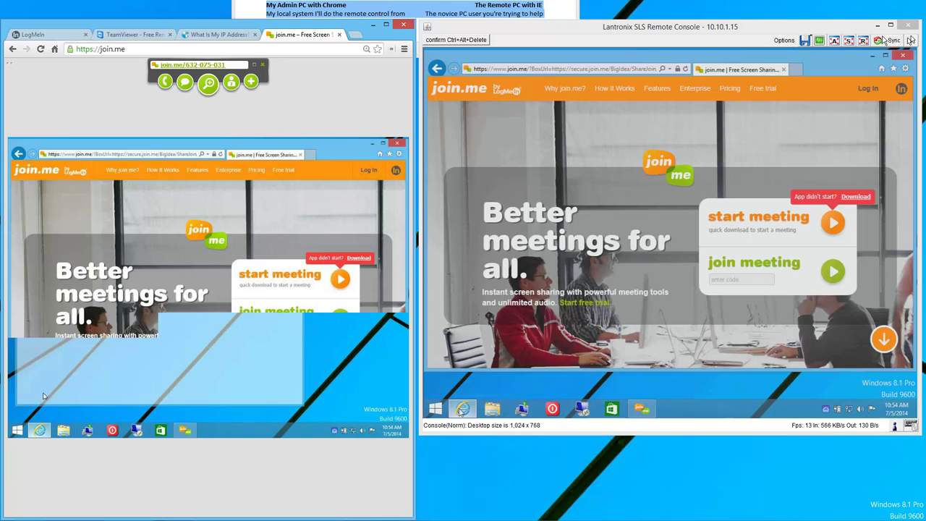
click(550, 69)
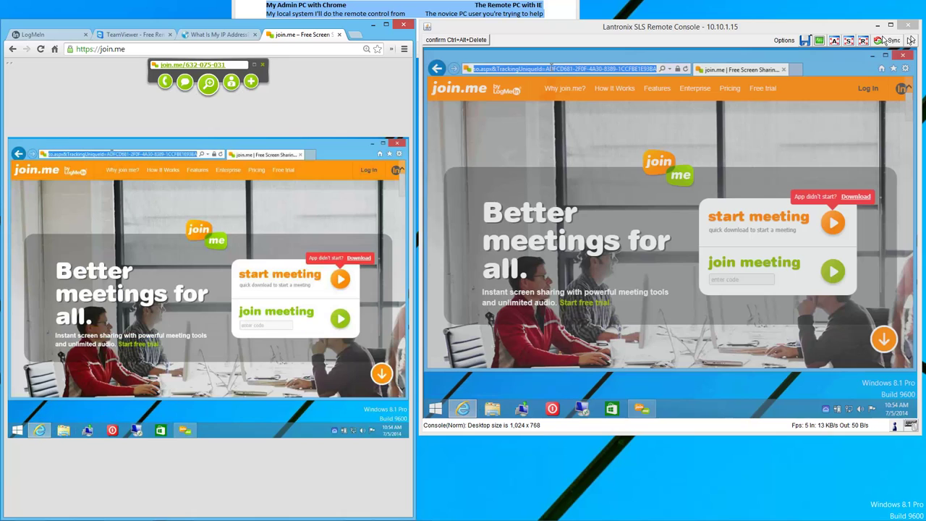
text(teamviewer)
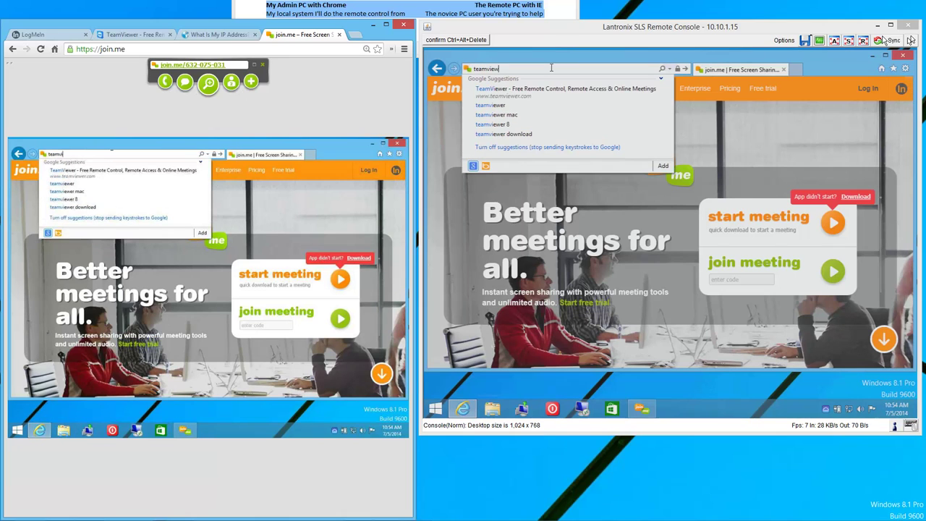
text(.com)
key(Return)
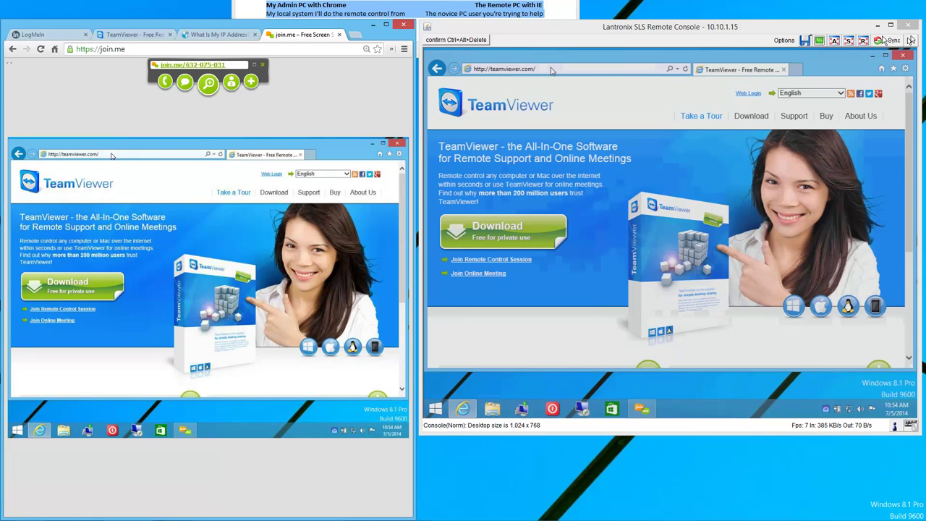
click(535, 238)
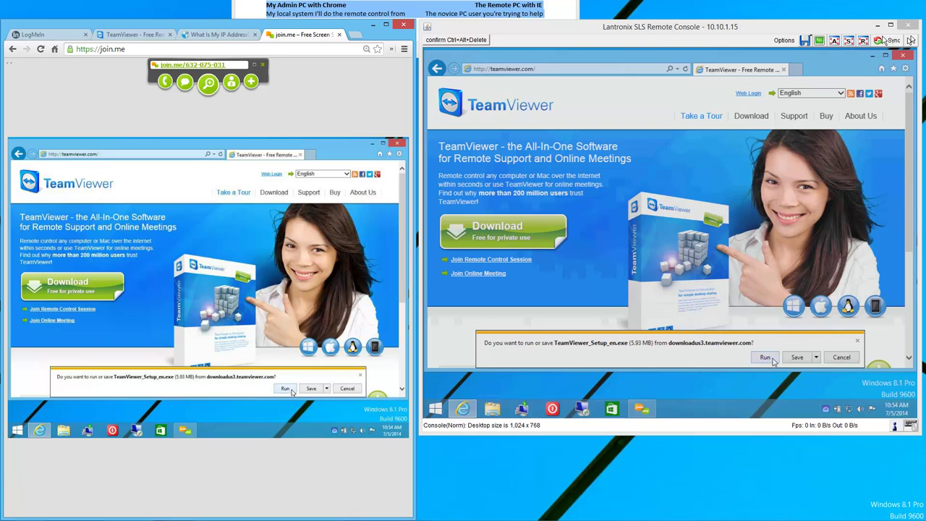
Run the installer, choosing unattended installation and personal / non-commercial use, and accept the licence.
click(769, 358)
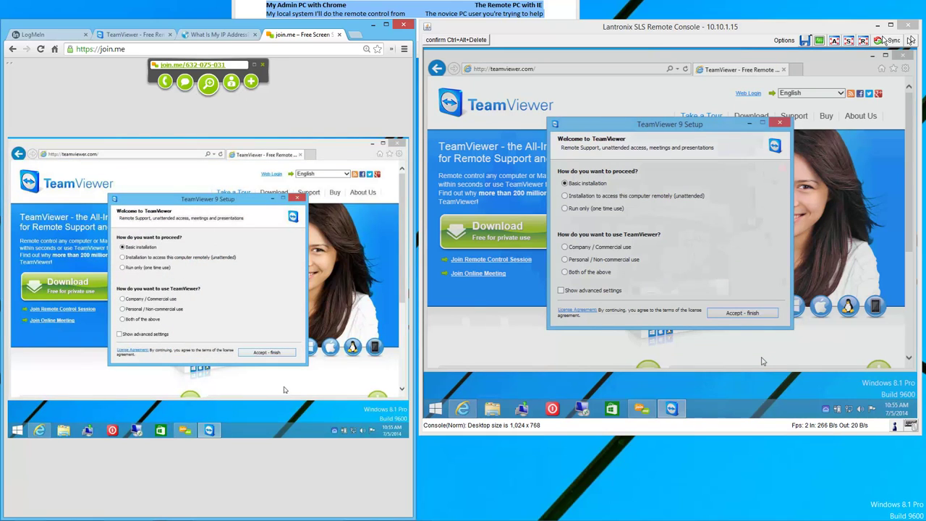
click(565, 259)
click(565, 196)
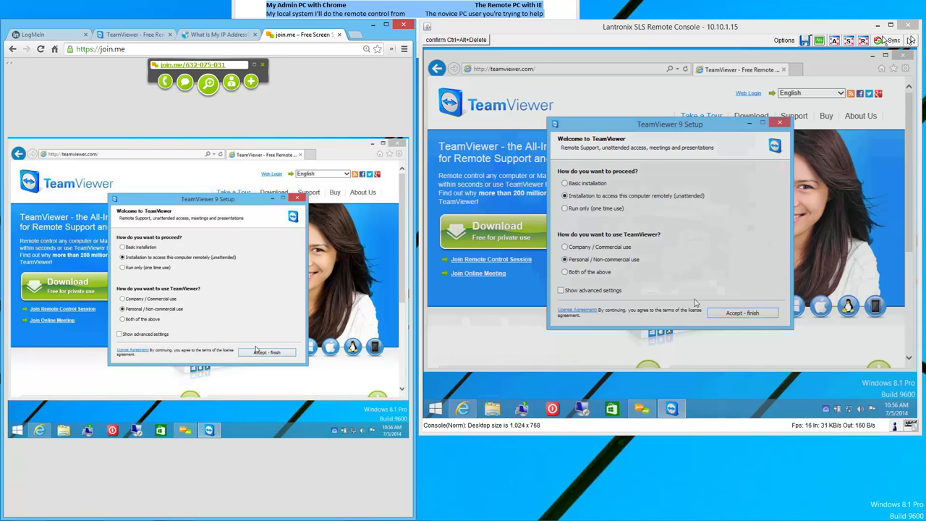
click(741, 312)
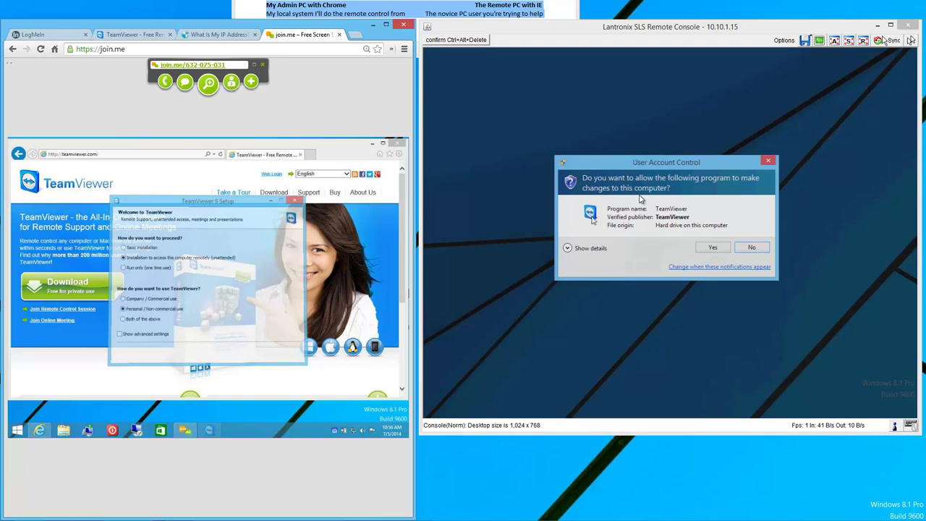
Approve TeamViewer's UAC prompt, then close the welcome tour after viewing its Meeting page.
click(719, 250)
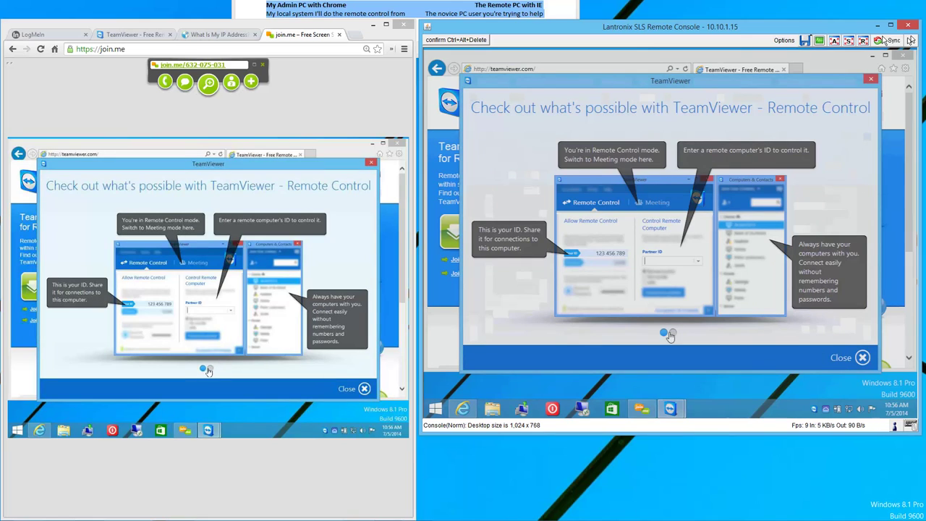
click(671, 334)
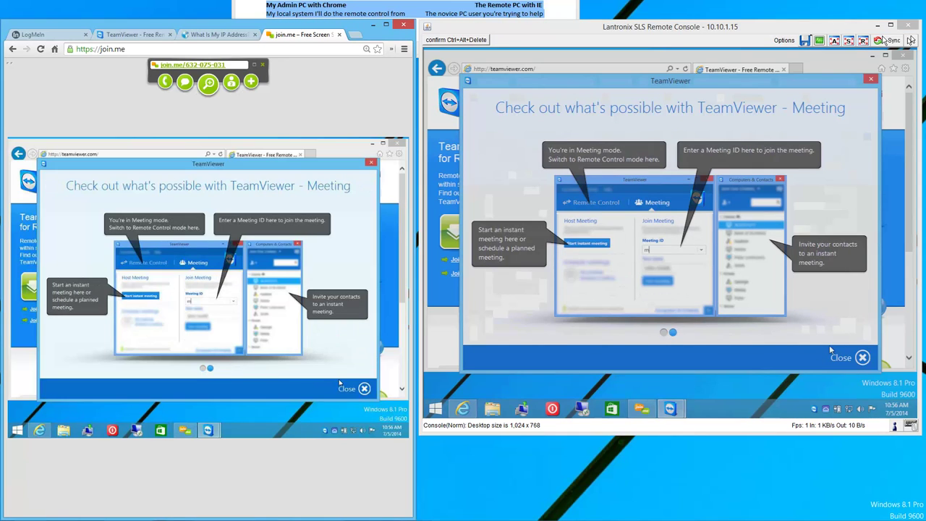
click(848, 360)
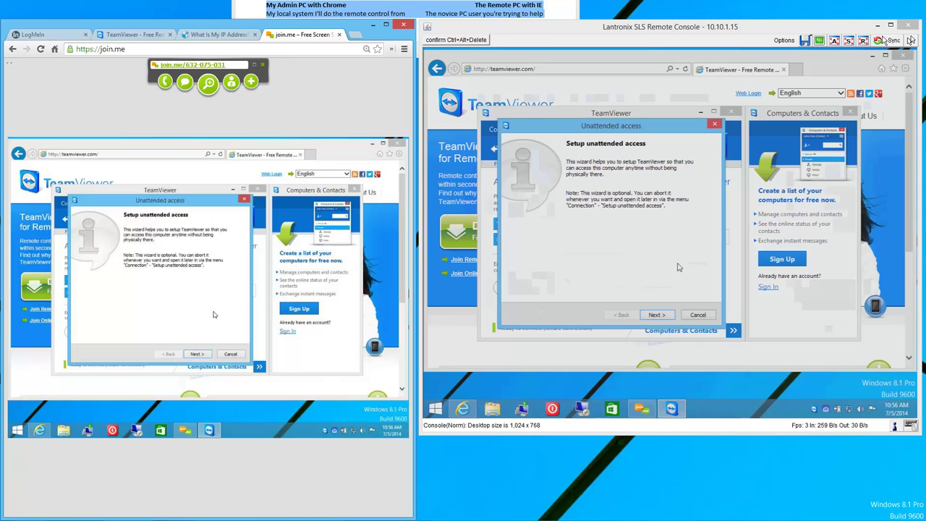
Enter and confirm a personal password for unattended access, then continue to Step 2.
click(669, 319)
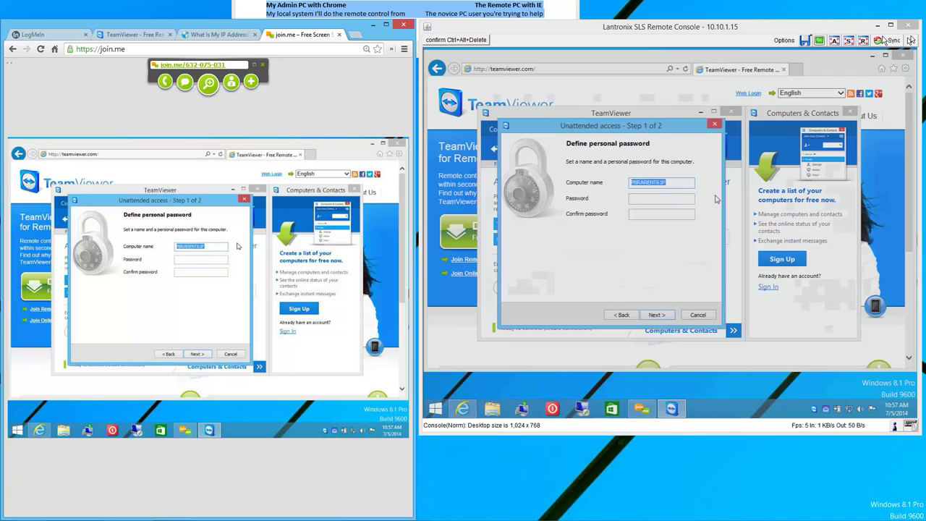
key(Tab)
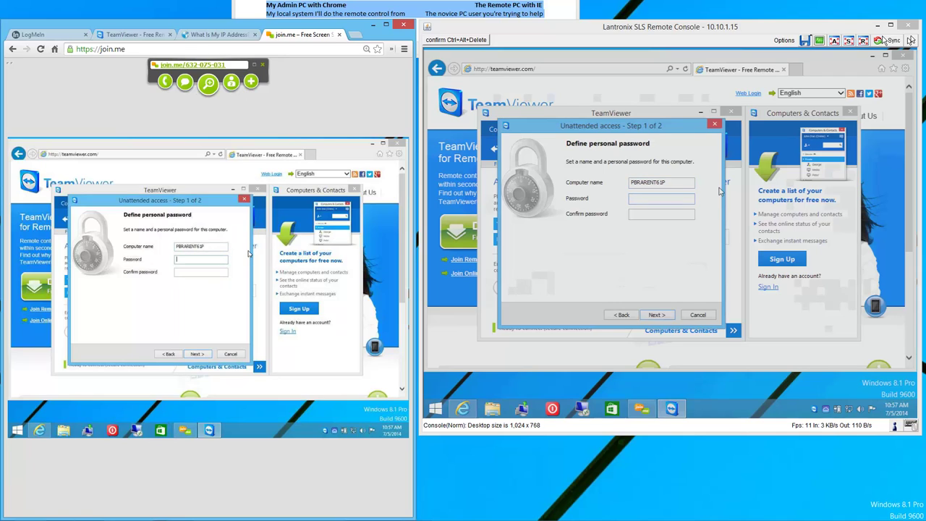
text(********)
key(Tab)
text(********)
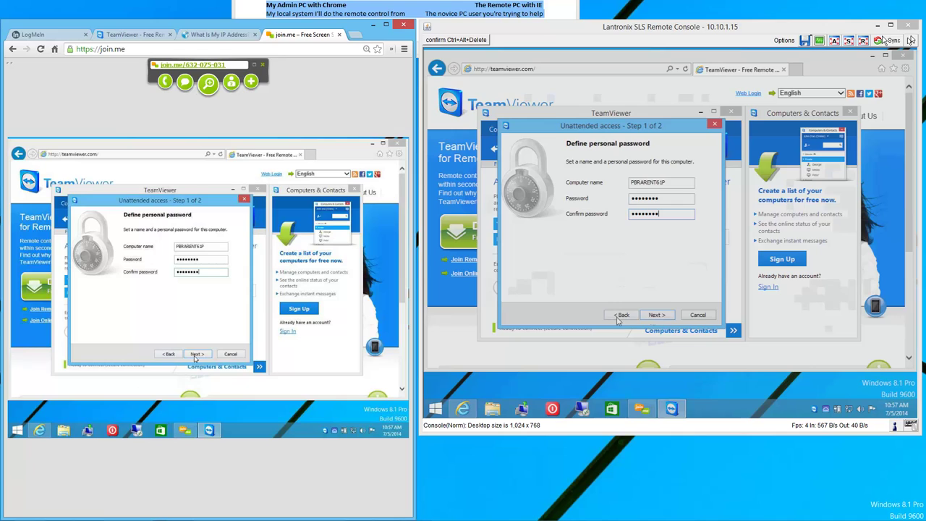
click(671, 317)
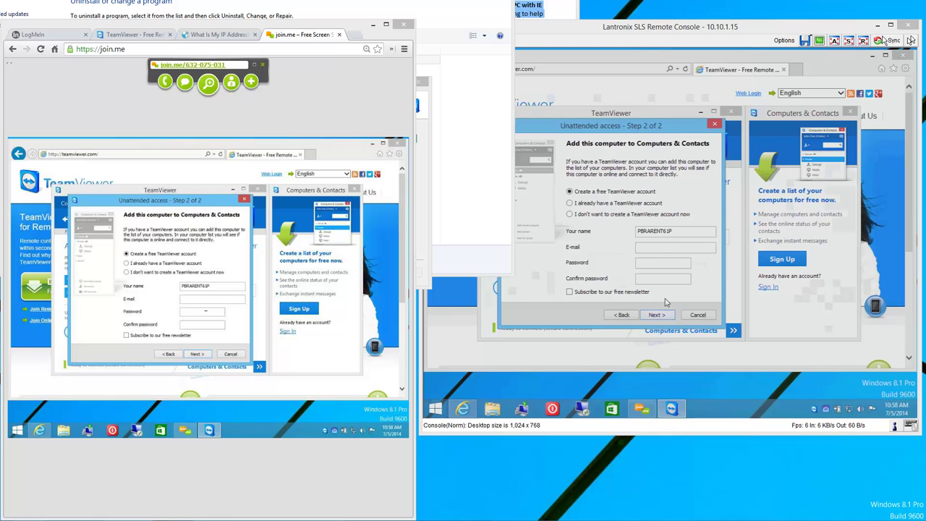
Create a free TeamViewer account with an e-mail and password, then finish the unattended access wizard.
click(650, 248)
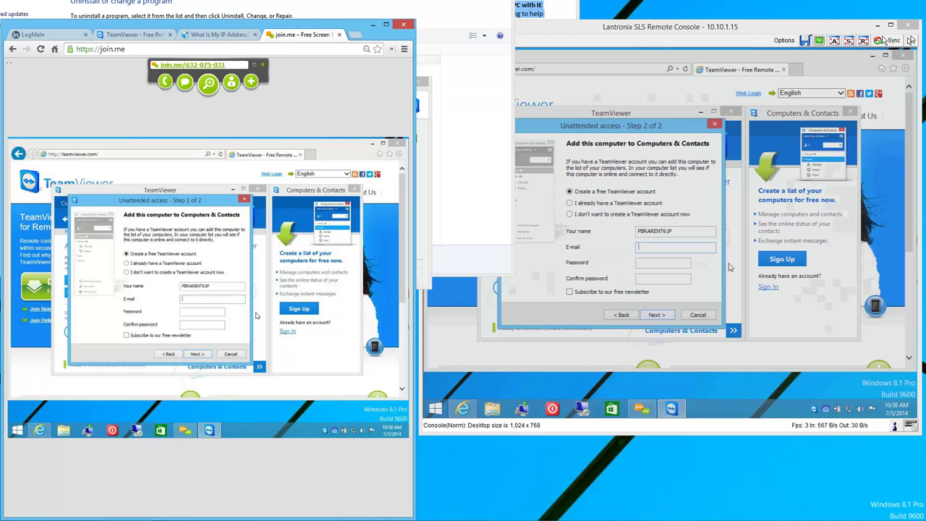
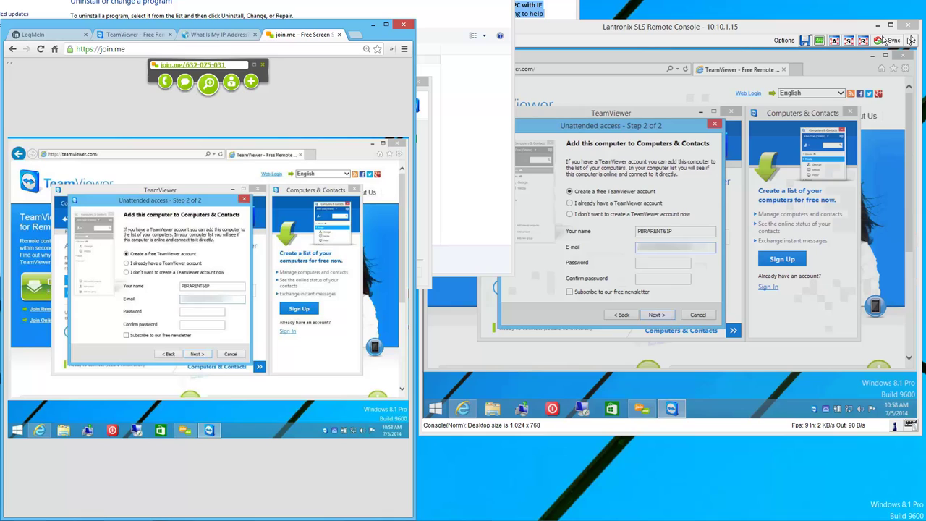
key(Tab)
text(********)
key(Tab)
text(********)
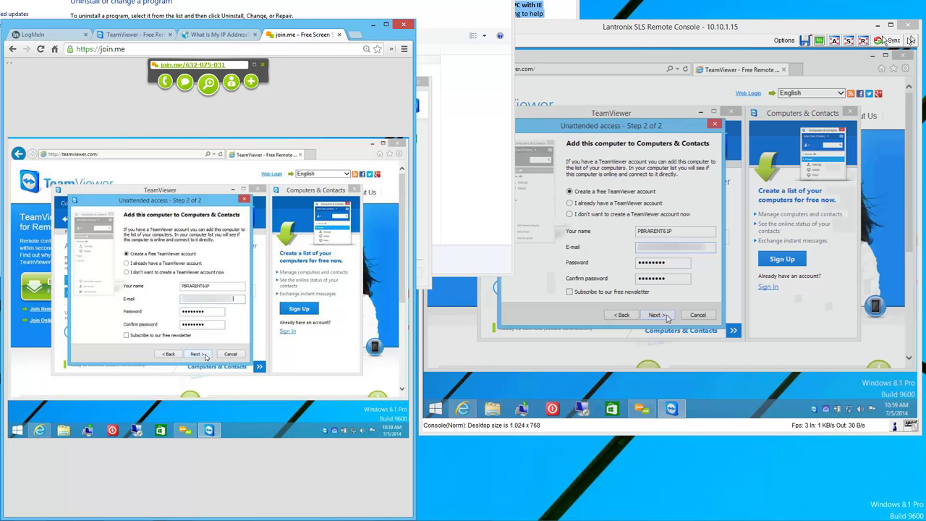
click(667, 317)
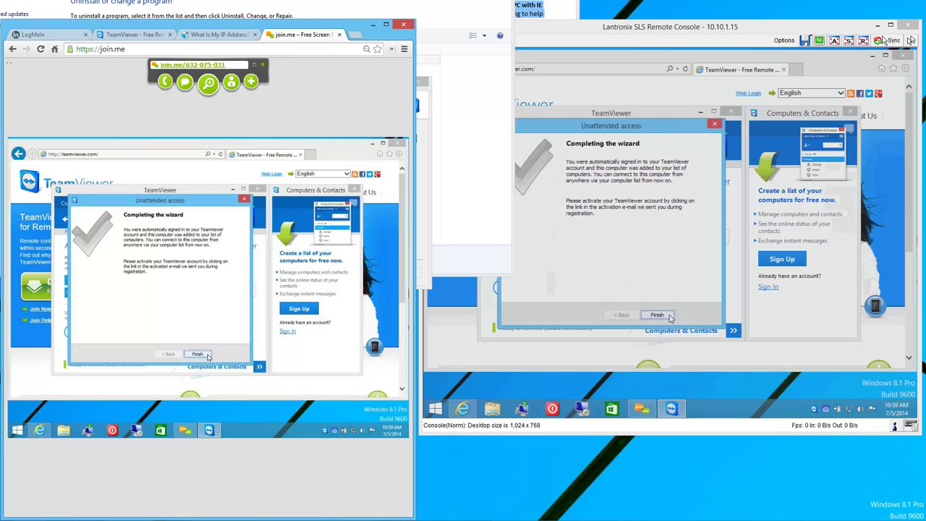
click(197, 353)
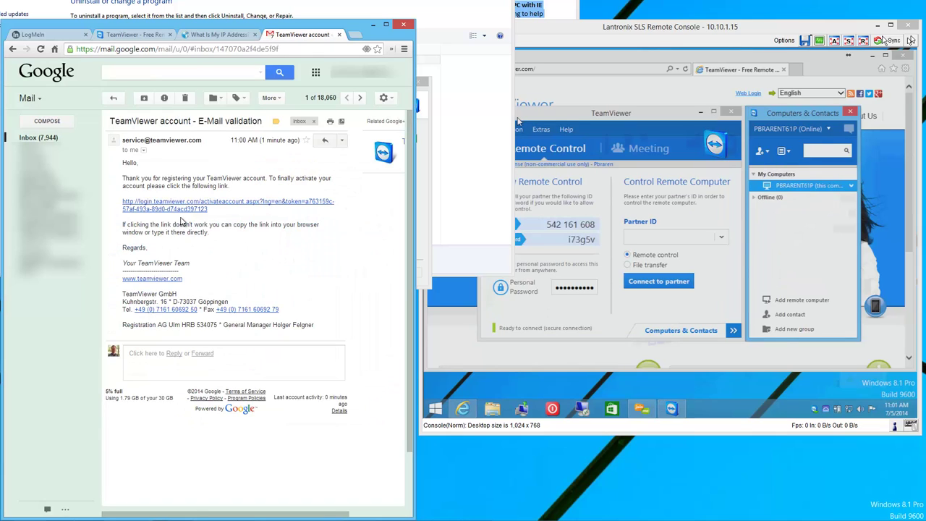
Activate the new TeamViewer account from the validation e-mail link.
click(214, 203)
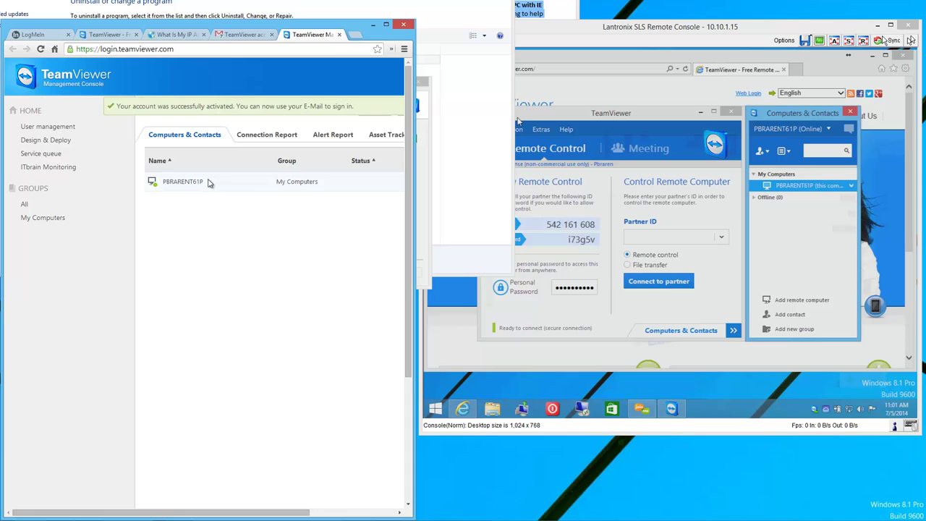
click(344, 514)
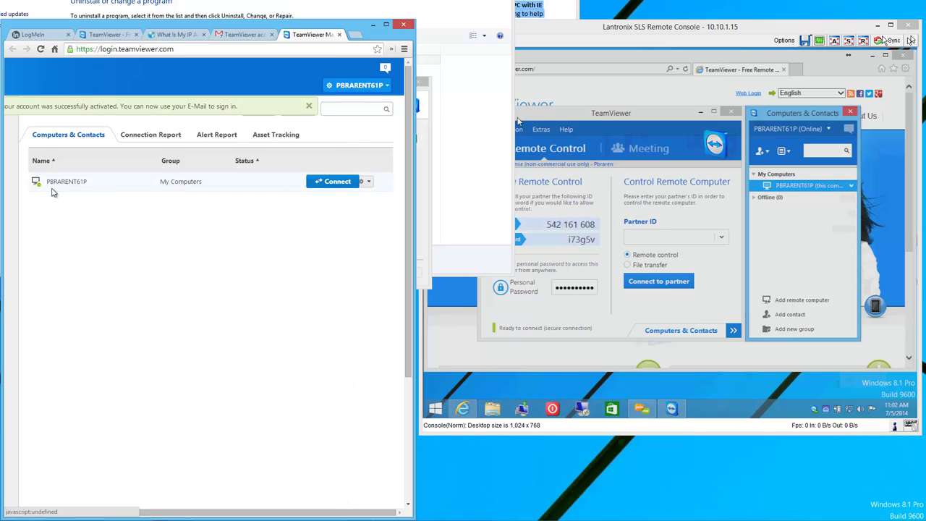
click(44, 513)
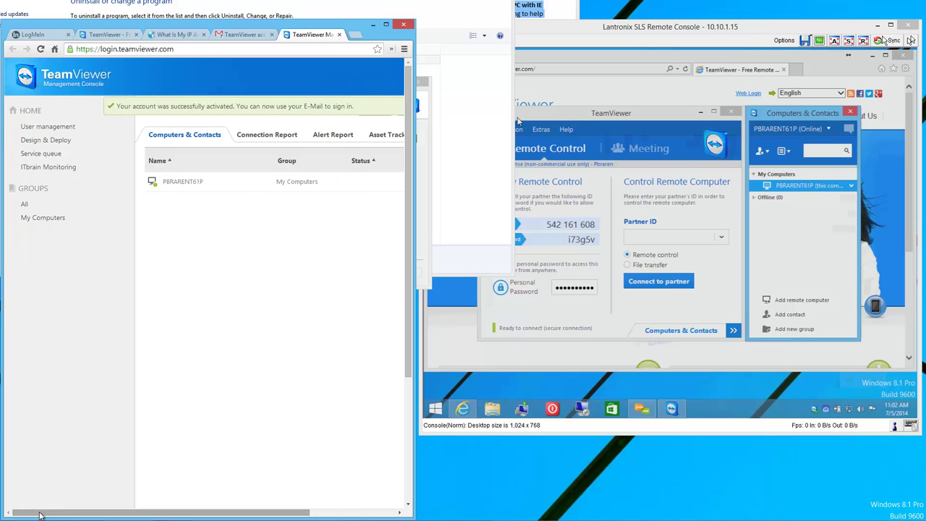
drag(72, 515, 221, 480)
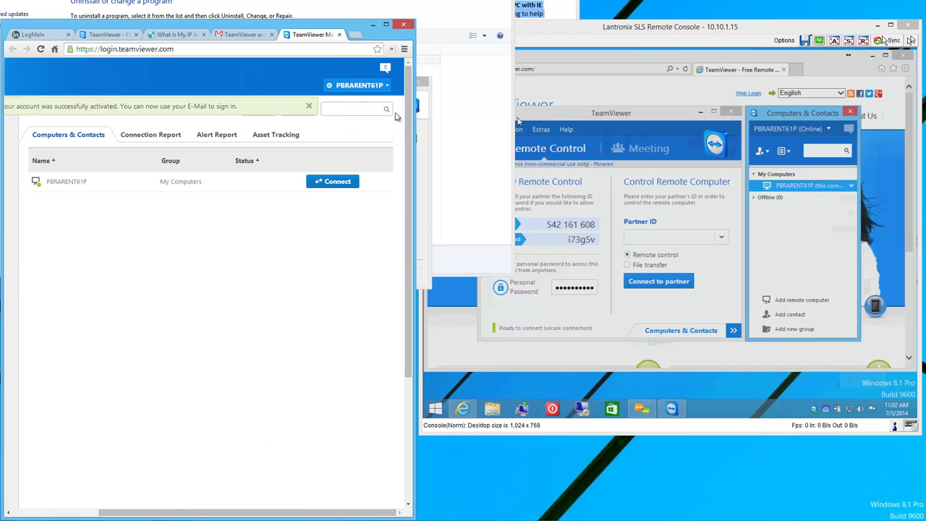
Sign out and back in to the Management Console, then connect to the listed remote PC.
click(385, 87)
click(337, 116)
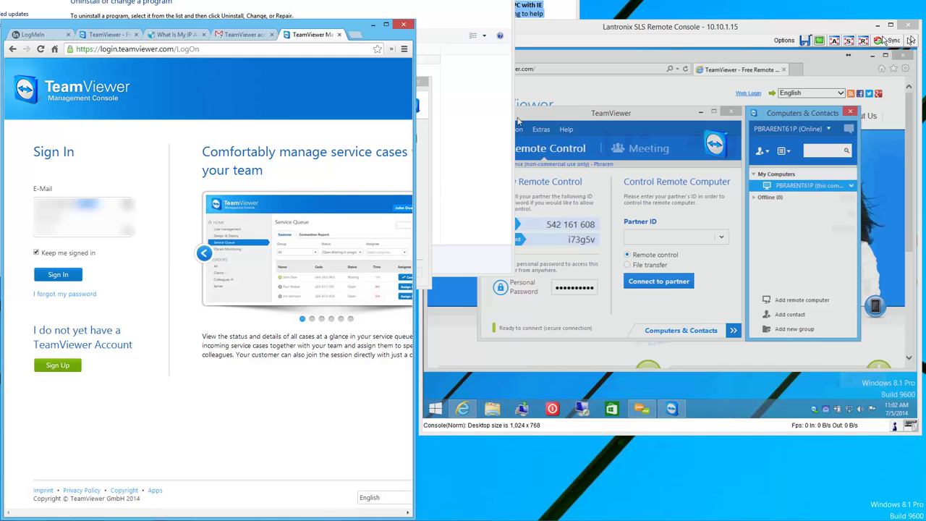
click(58, 274)
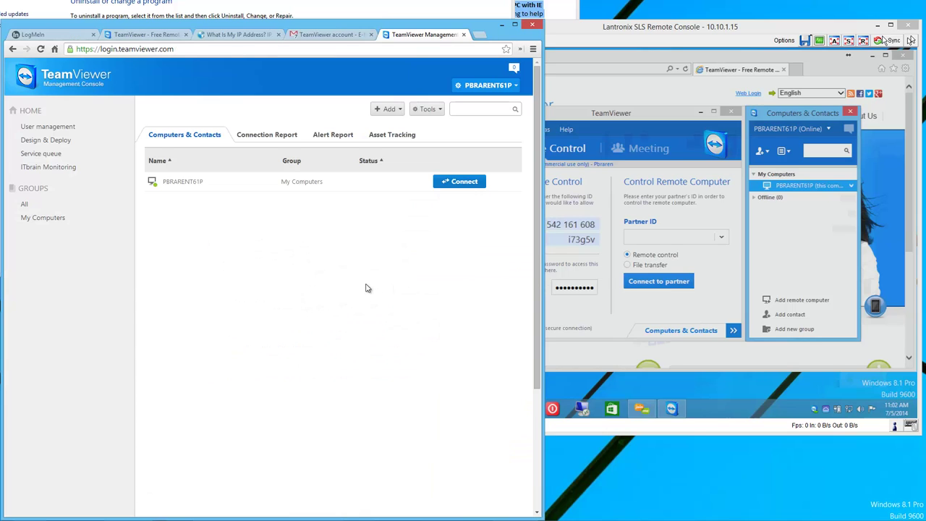
mouse_move(202, 186)
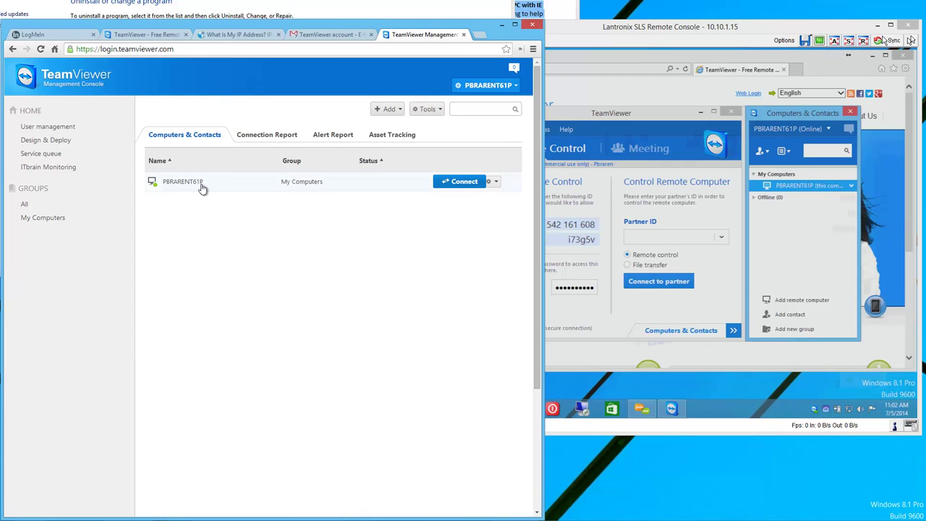
click(477, 184)
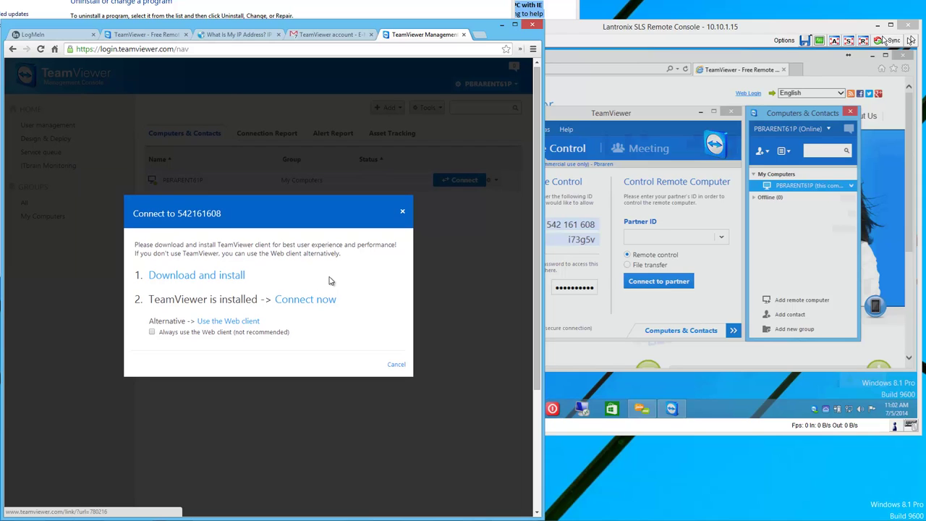
Download the full TeamViewer 9 installer (v9.0.29947) and run it.
click(233, 279)
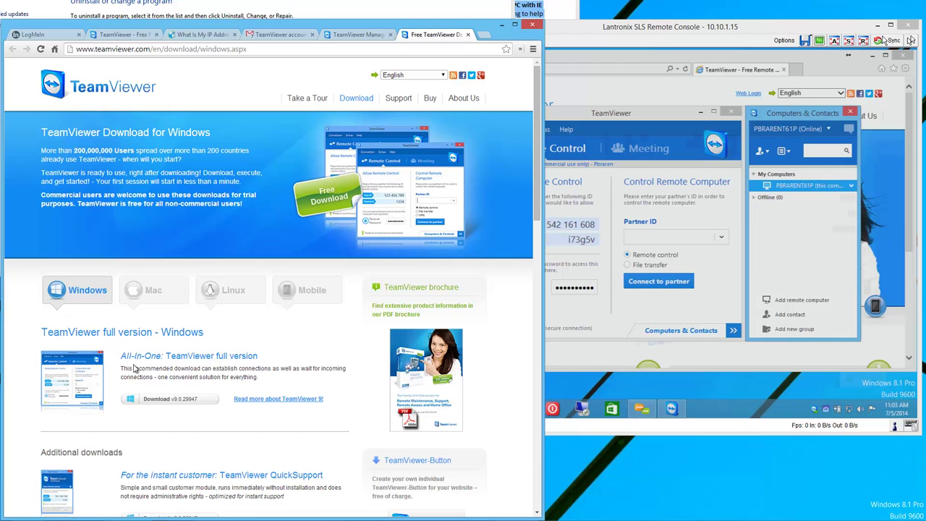
click(204, 401)
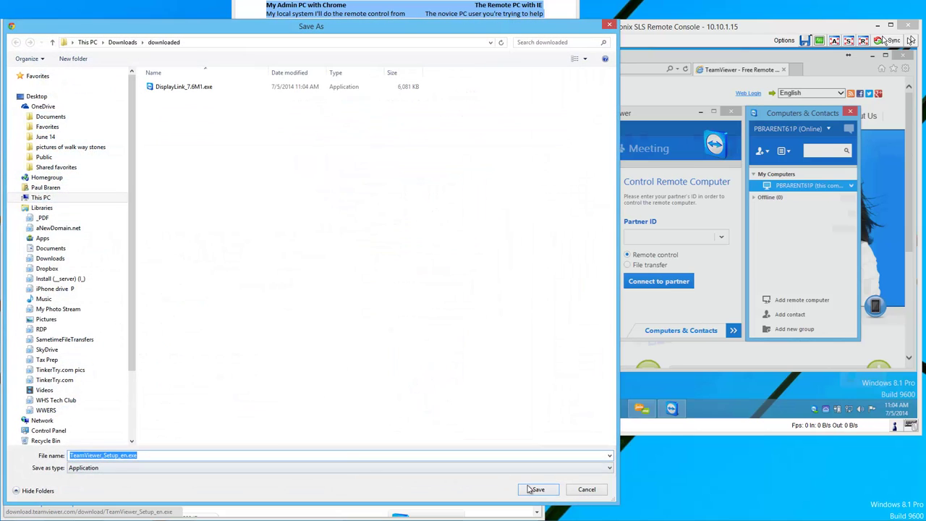
click(550, 490)
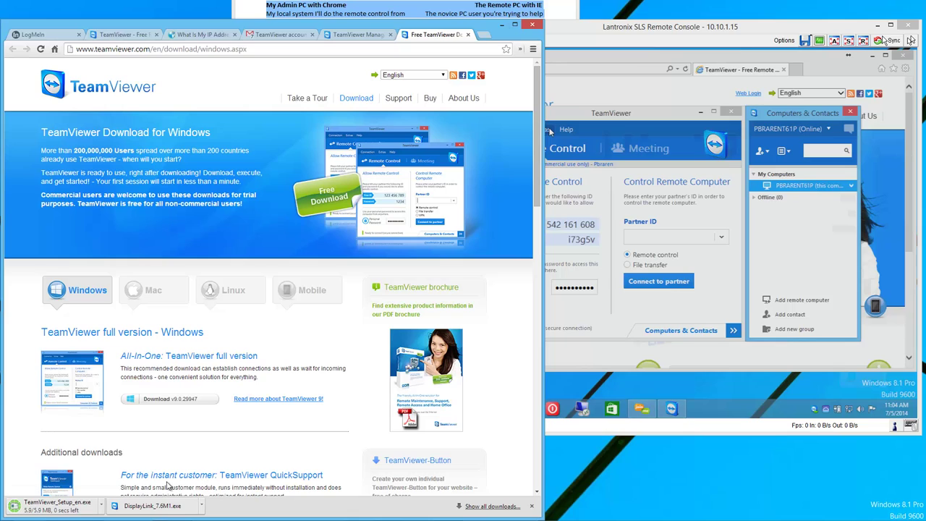
click(90, 509)
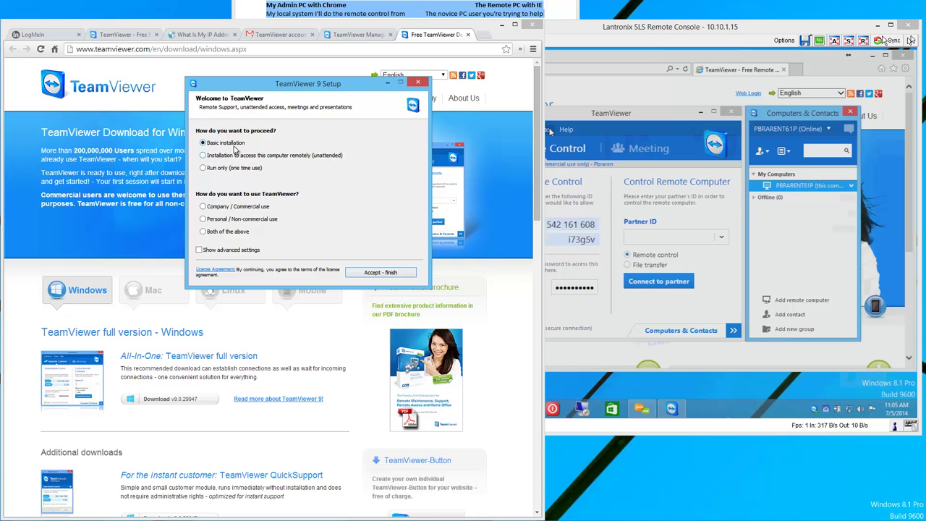
Install TeamViewer for unattended access and personal use, then close the welcome tour.
click(203, 155)
click(203, 219)
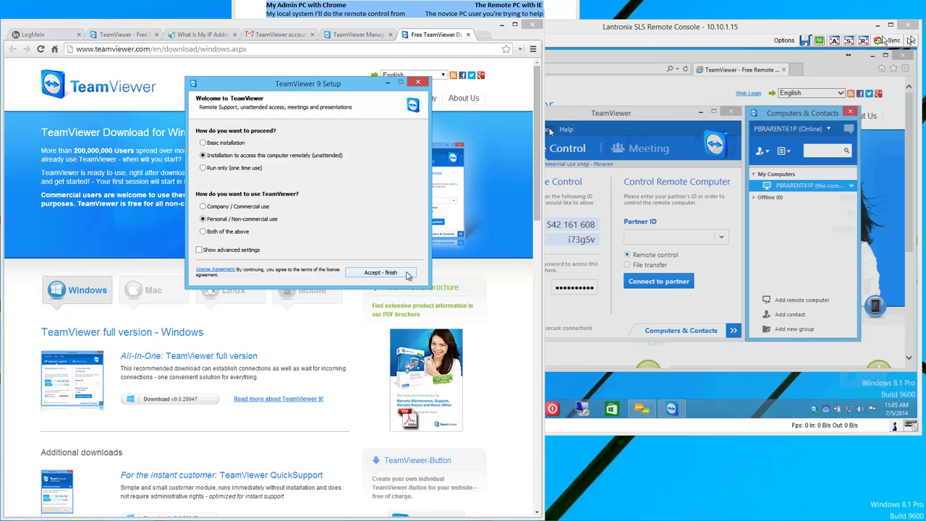
click(381, 273)
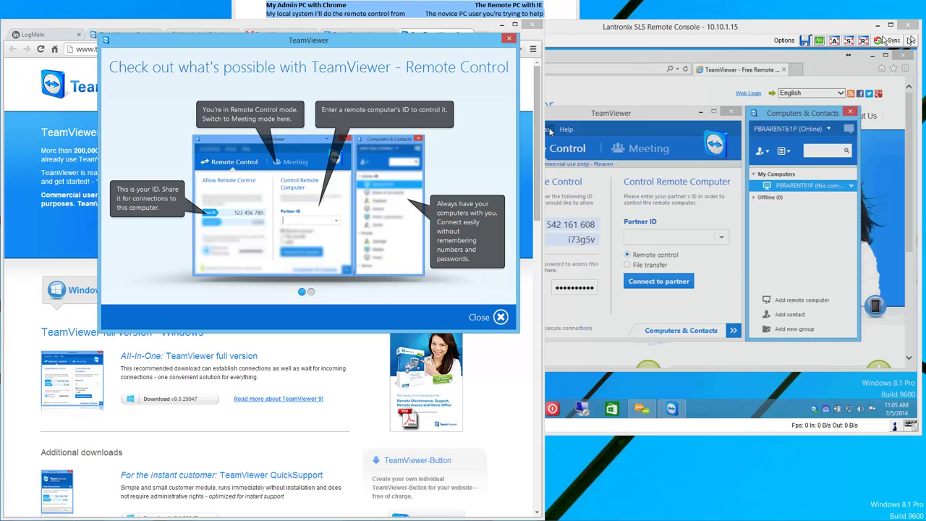
click(499, 318)
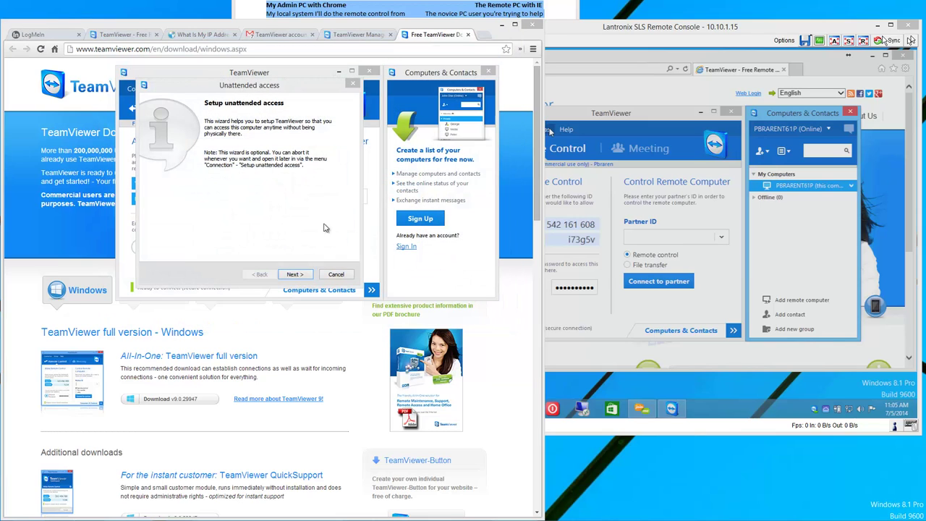
Give the admin PC a computer name and personal password for unattended access.
click(295, 274)
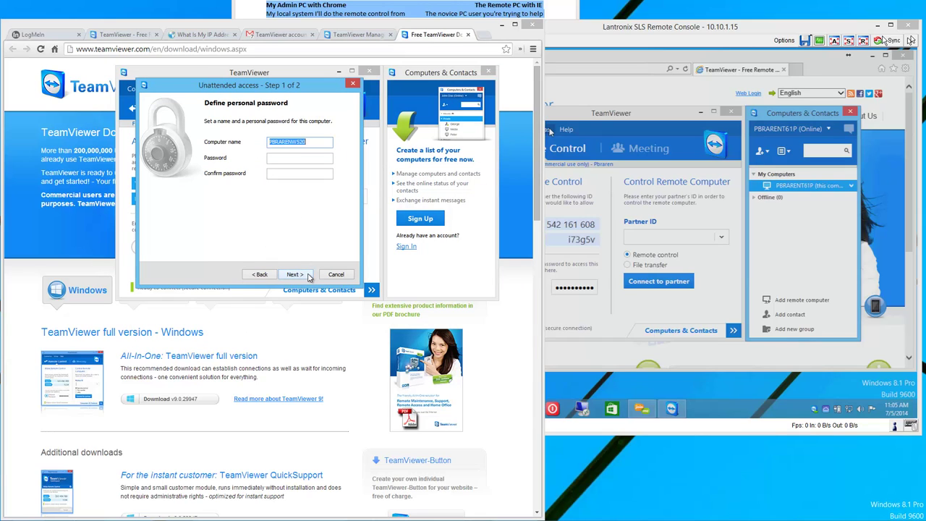
click(316, 157)
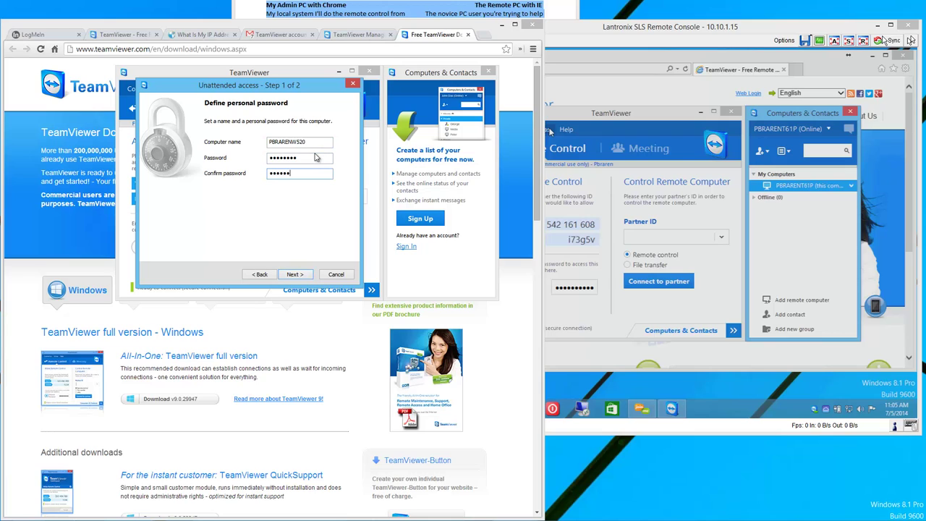
click(307, 275)
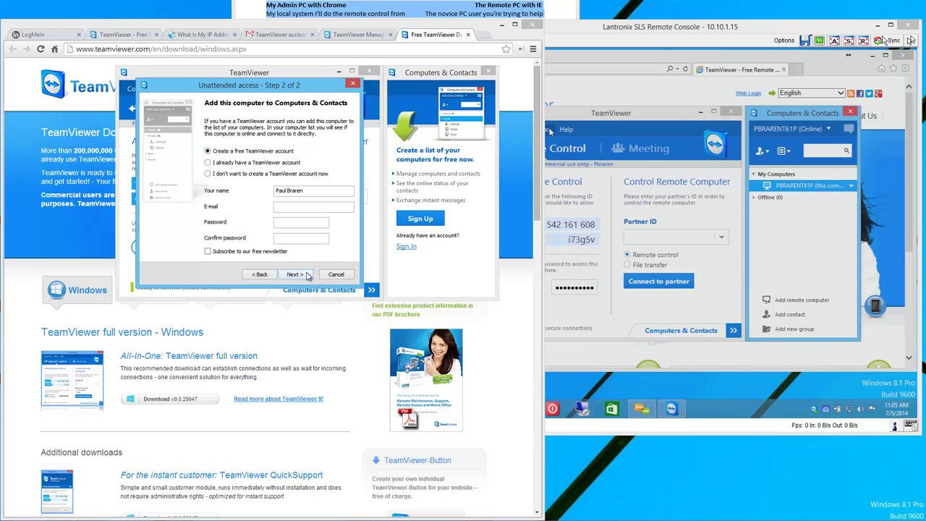
Sign in to the existing TeamViewer account, staying signed in, and add this computer to it.
click(209, 162)
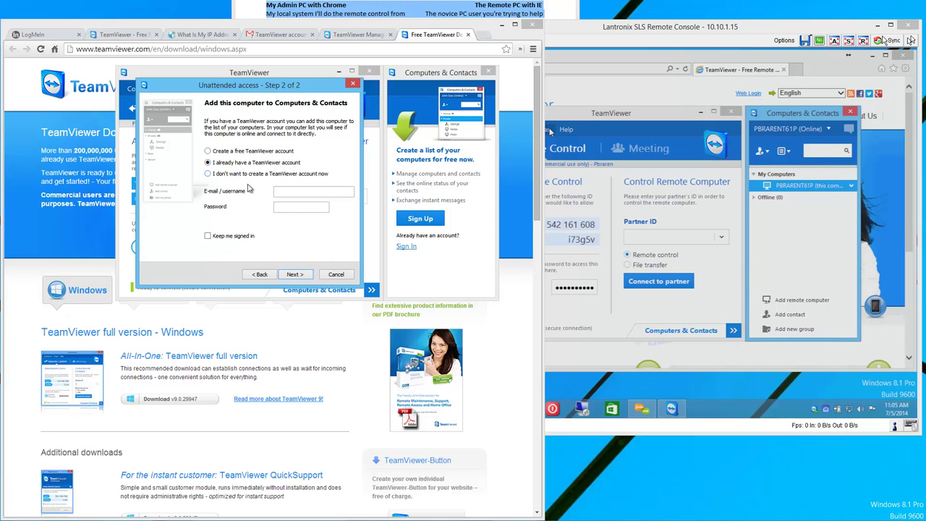
click(292, 194)
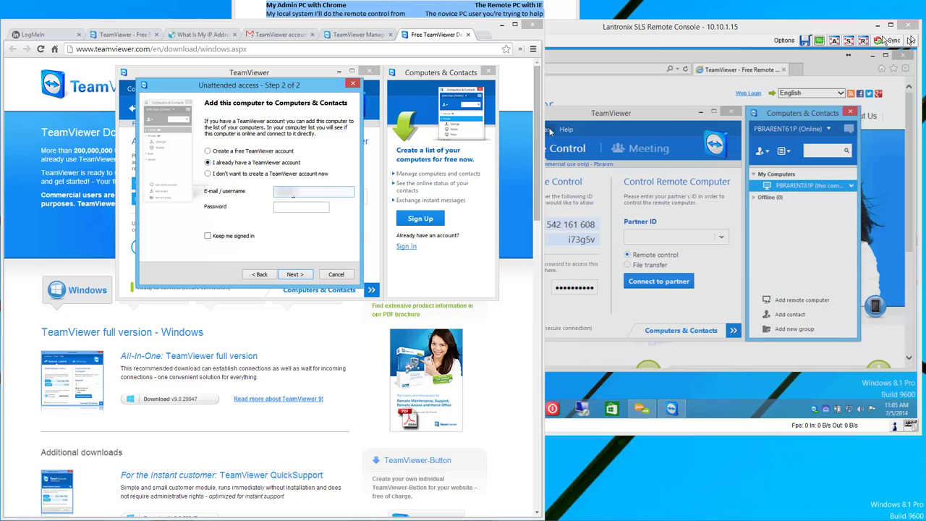
text(username)
key(Tab)
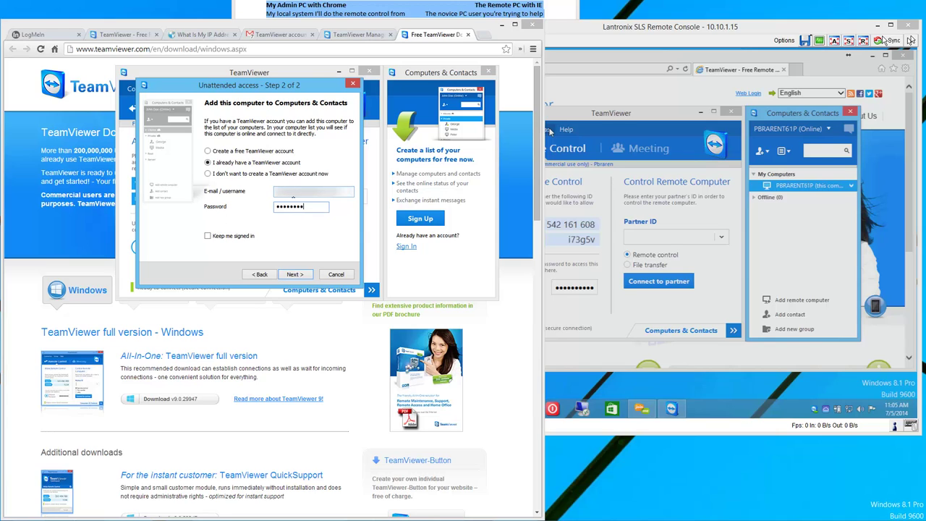
click(208, 236)
click(307, 278)
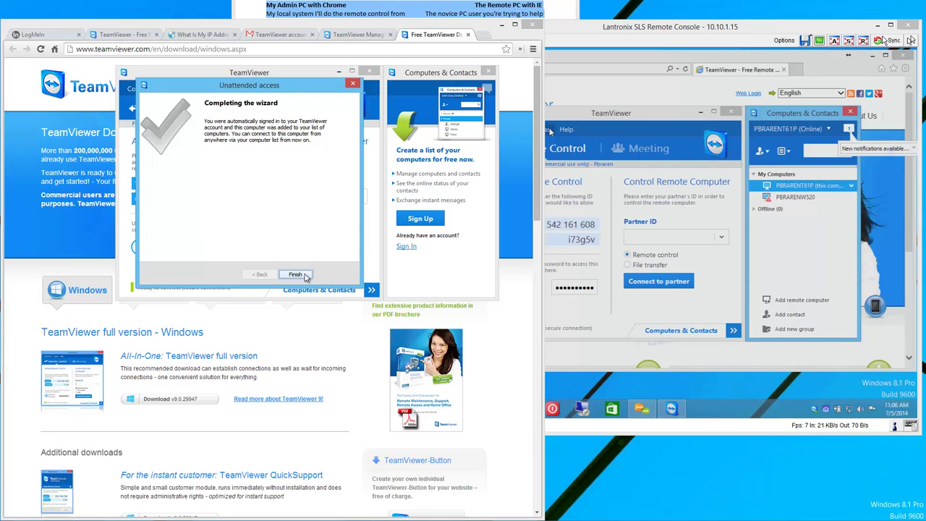
click(303, 276)
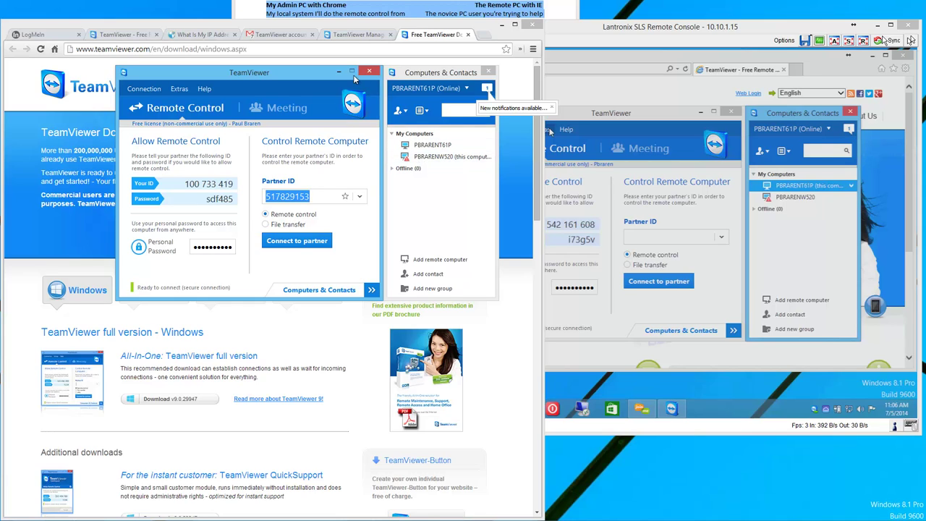
click(313, 36)
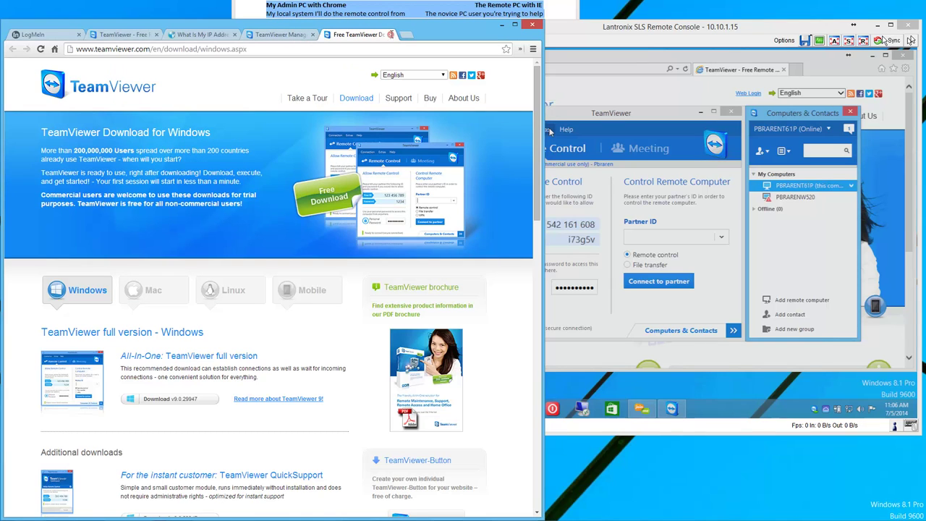
click(390, 35)
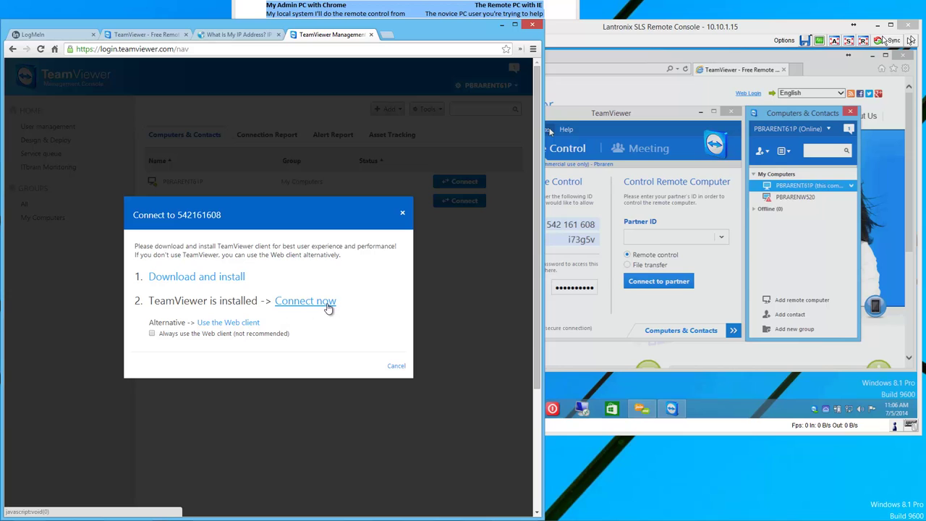
click(328, 307)
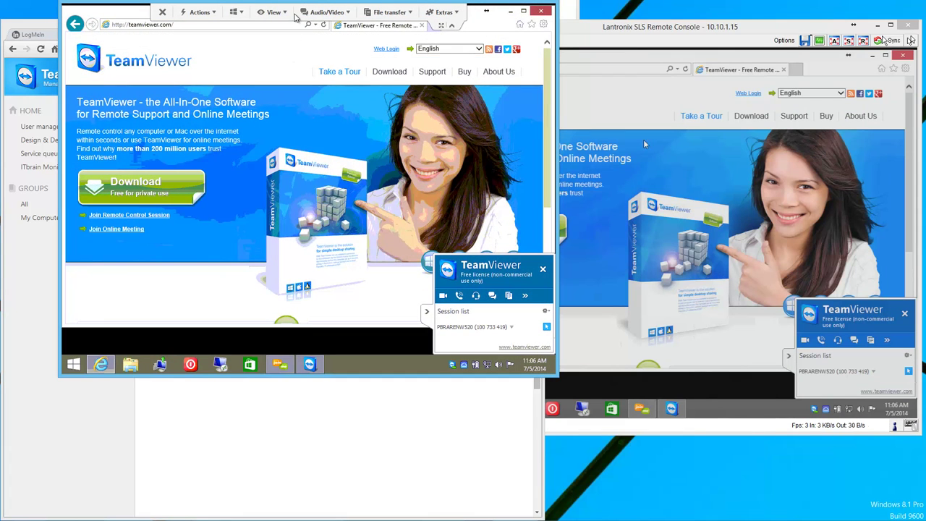
Reposition the remote-control window and collapse the session panel.
drag(300, 3, 243, 40)
click(105, 71)
click(14, 409)
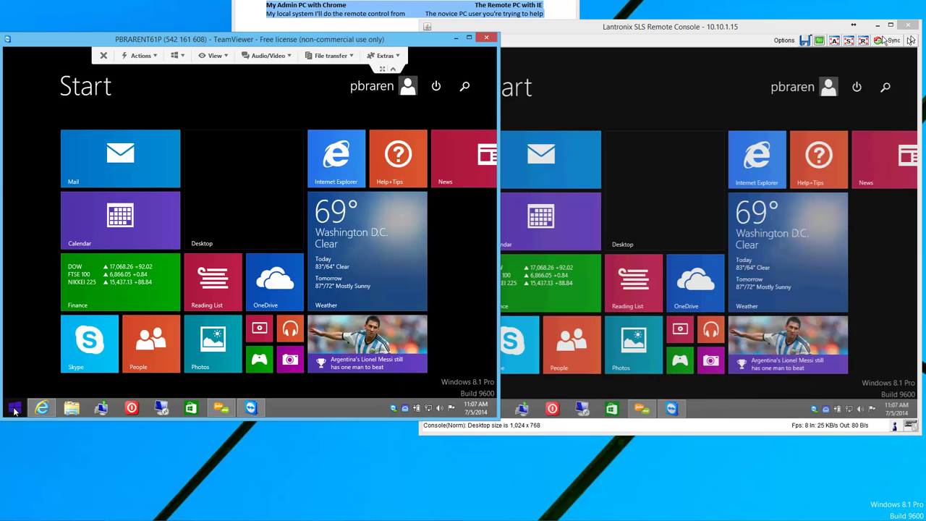
click(15, 410)
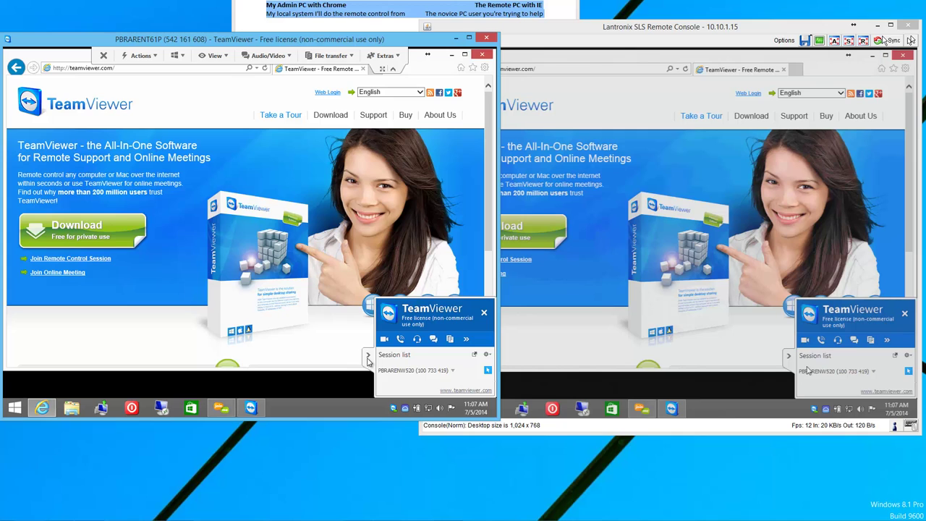
click(367, 360)
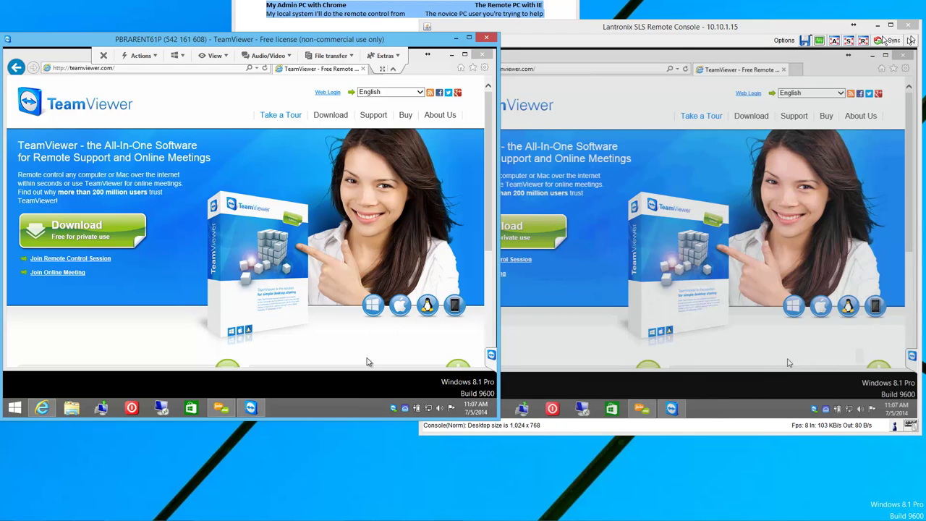
click(133, 68)
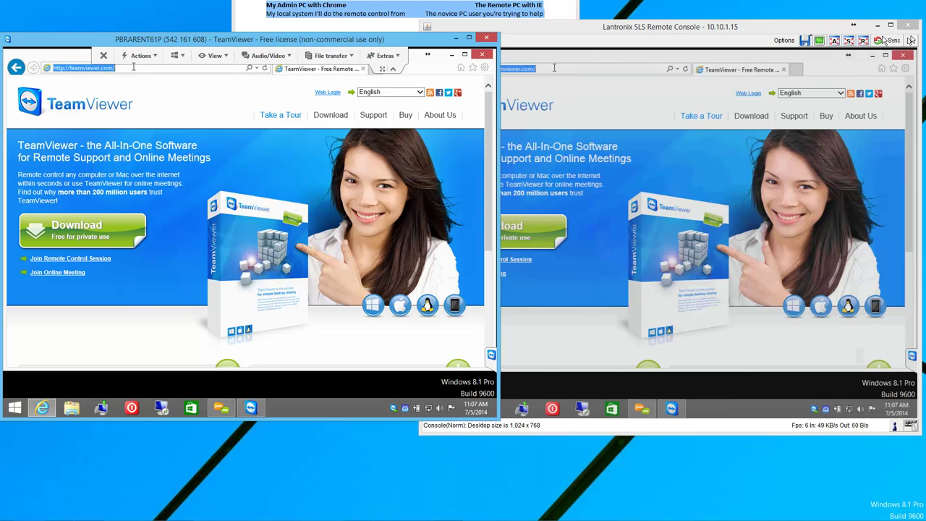
text(whatismyipaddress.com)
key(Return)
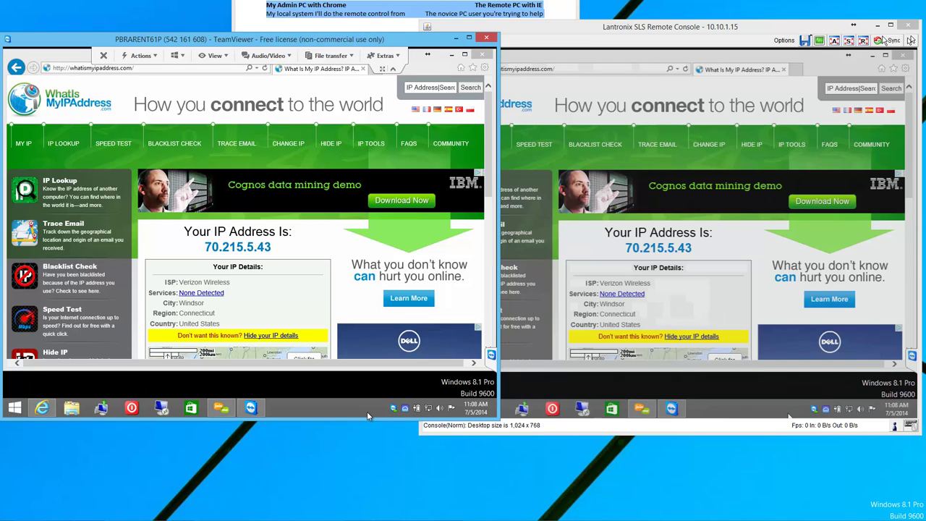
click(483, 56)
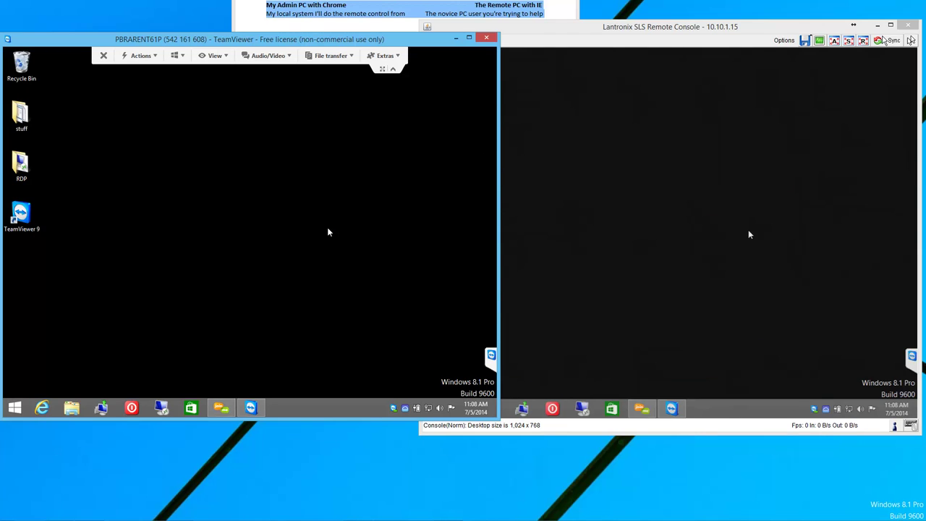
Close the remote session and click OK on the sponsored-session notices on both PCs.
click(103, 55)
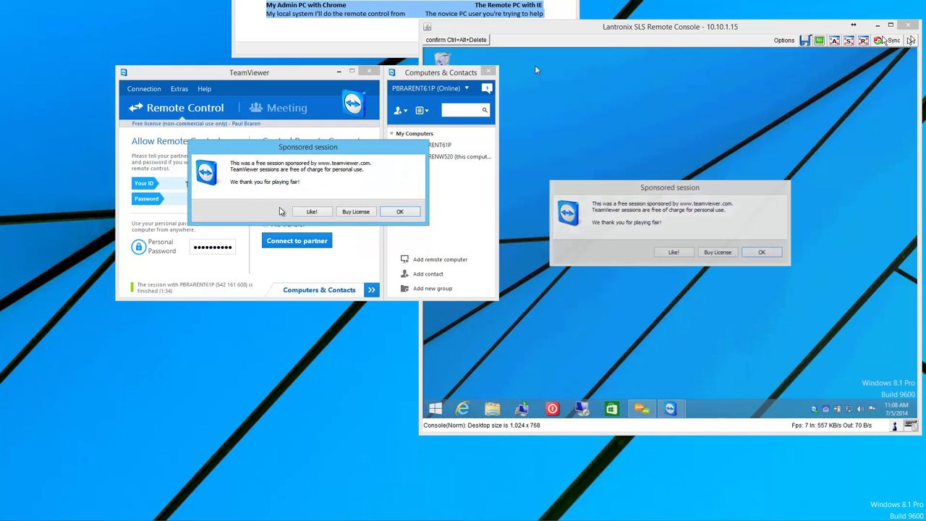
click(399, 212)
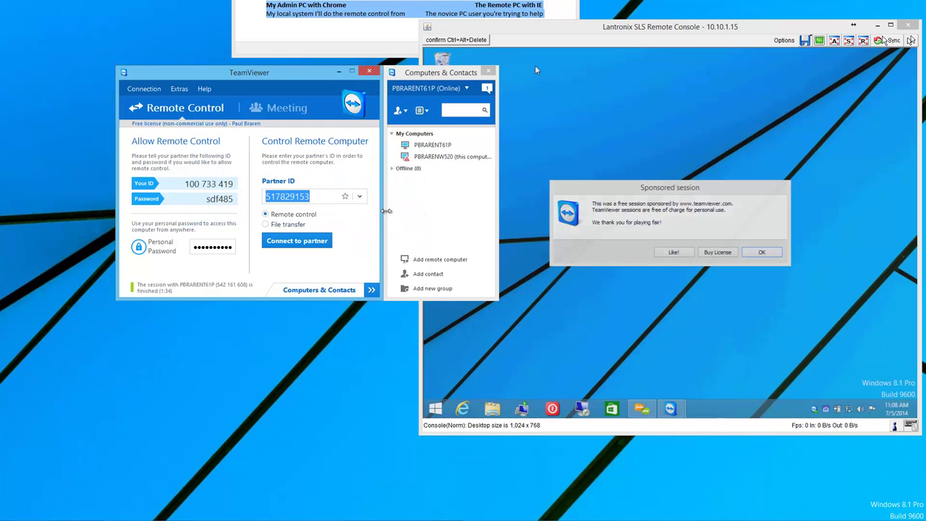
drag(284, 73, 181, 76)
click(669, 189)
click(761, 255)
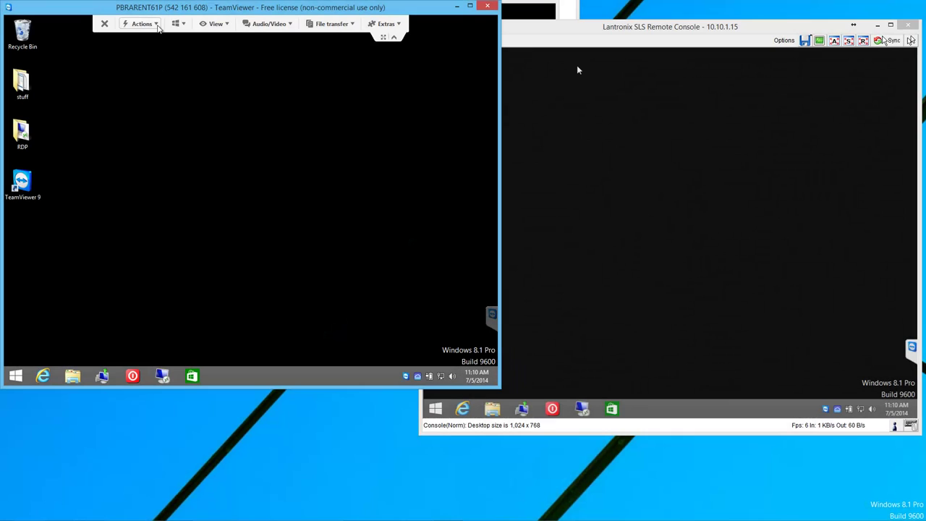
Reboot the remote PC via Actions > Remote reboot and wait for the partner to return.
click(157, 24)
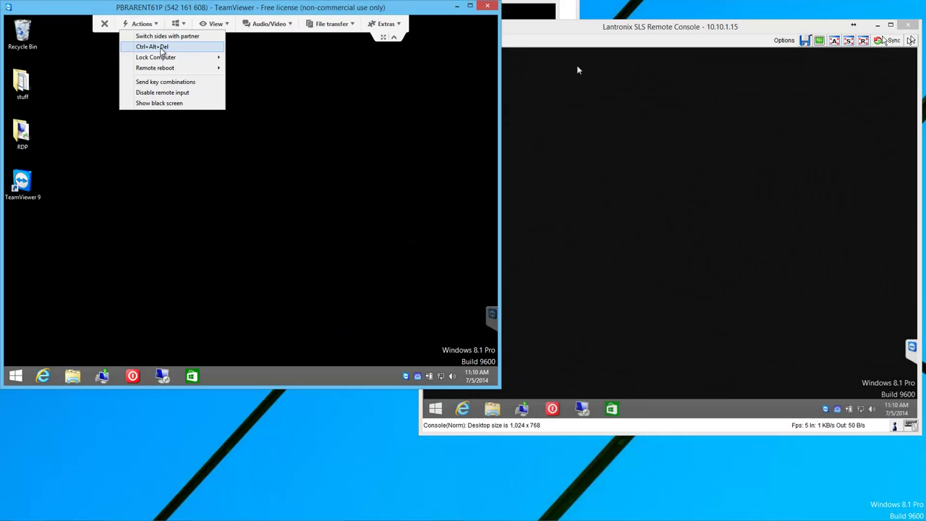
mouse_move(207, 70)
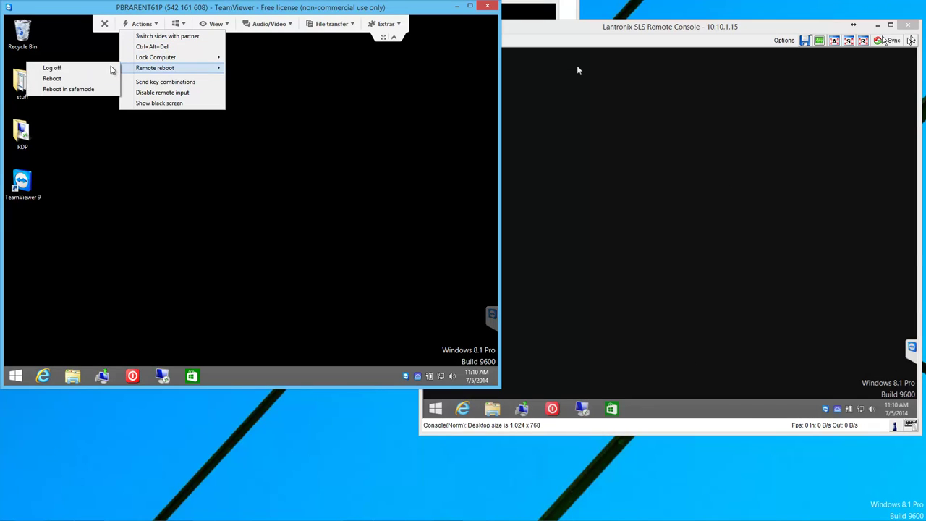
click(82, 83)
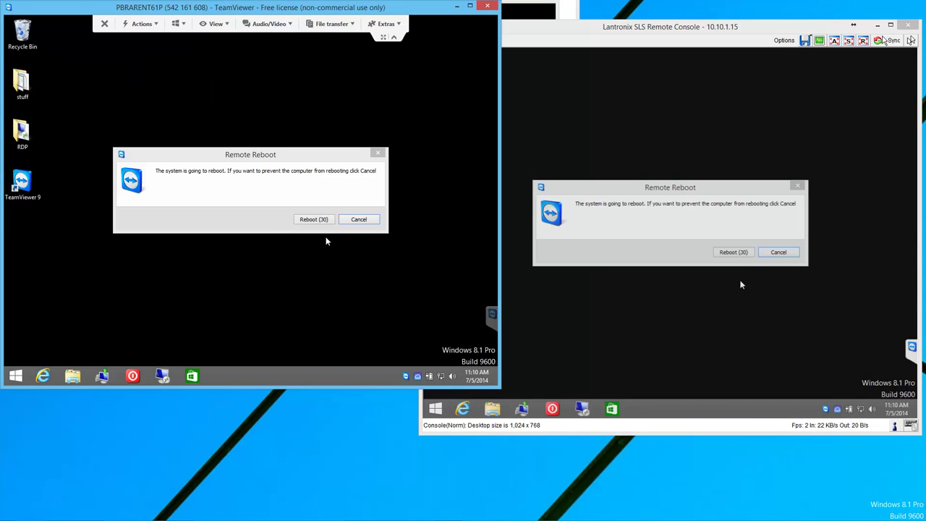
click(318, 219)
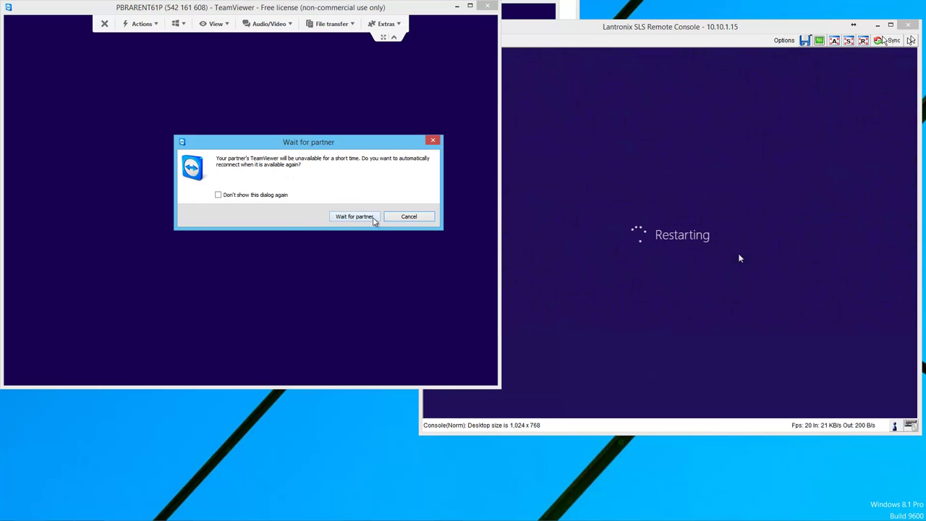
click(374, 219)
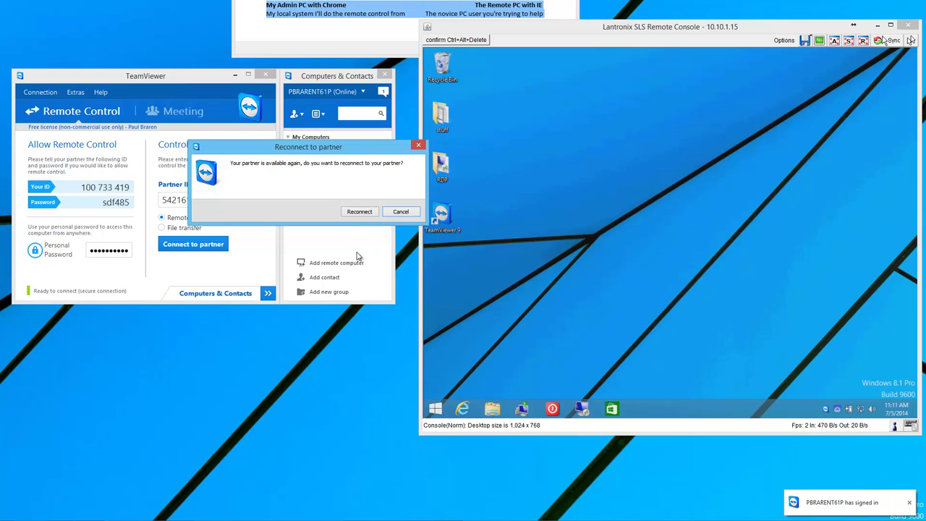
Reconnect to the rebooted remote PC, collapse the session panel, and close the session.
click(372, 215)
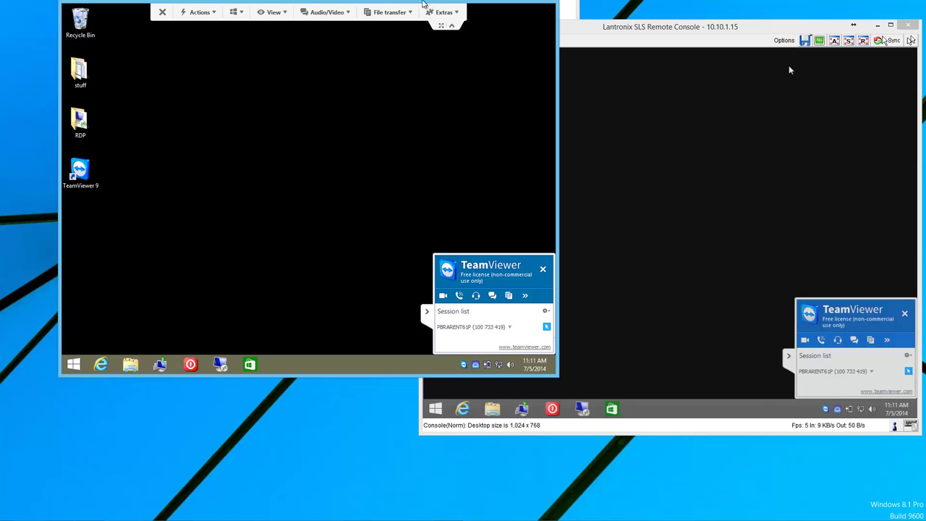
drag(423, 4, 371, 12)
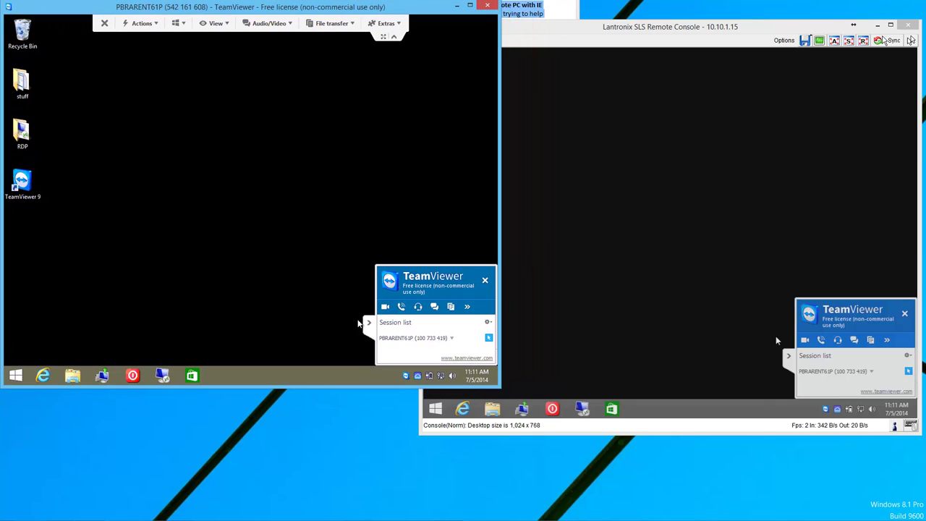
click(367, 324)
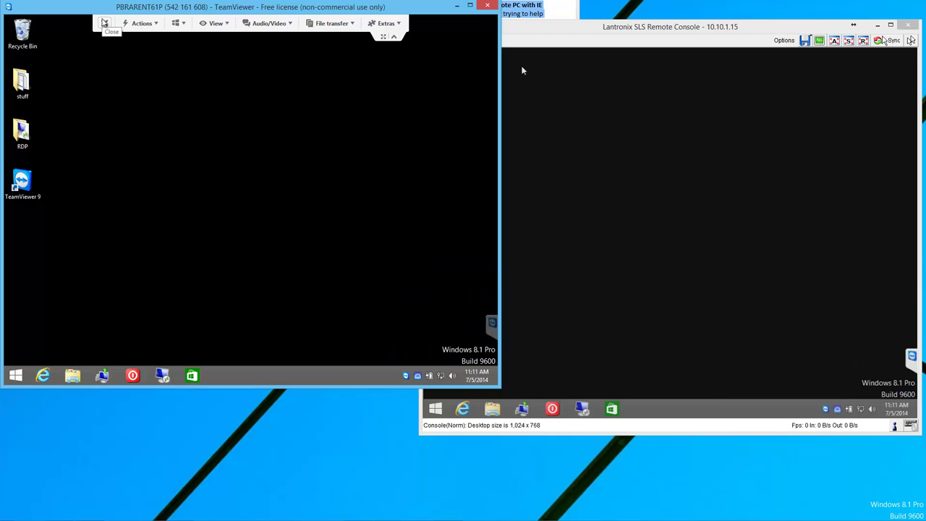
click(104, 22)
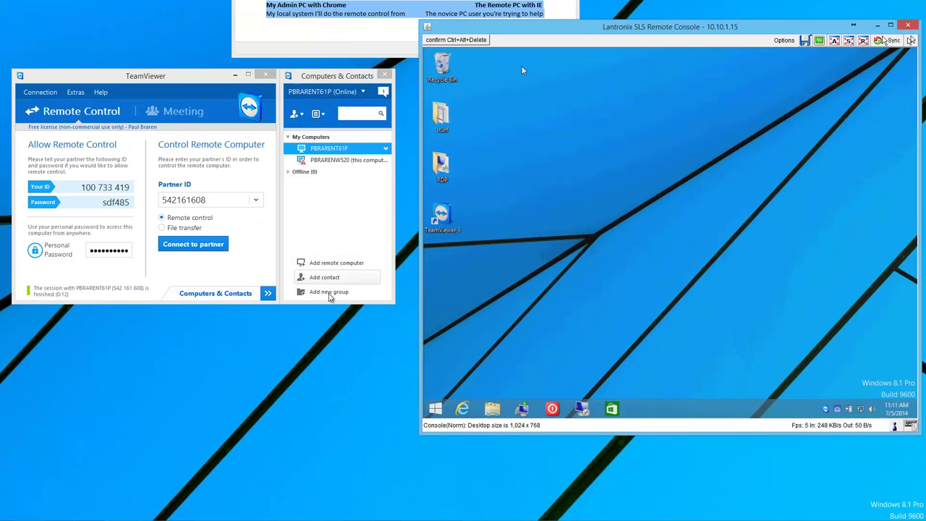